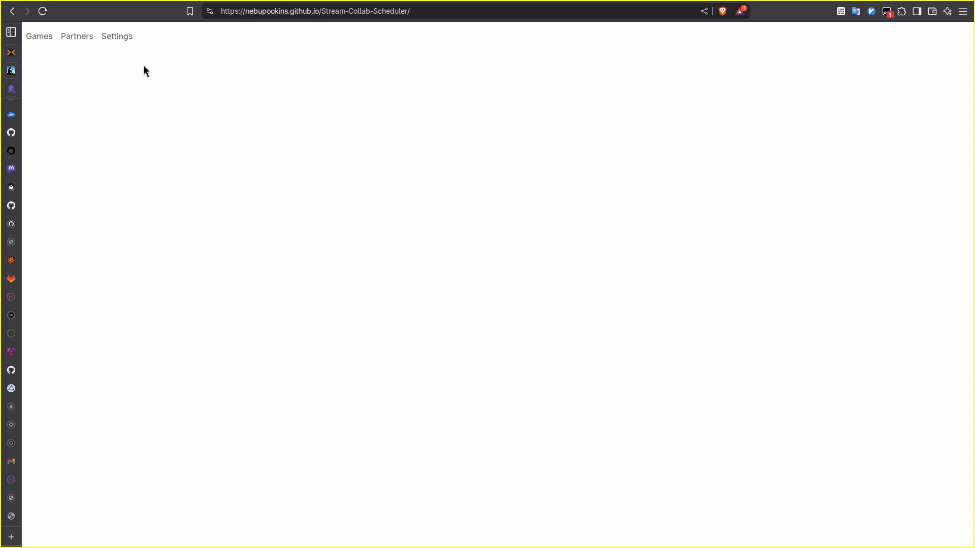
Step: Open the scheduler's settings and choose YYYY-MM-DD (ISO) as the date format
{"action": "left_click", "coordinate": [126, 40]}
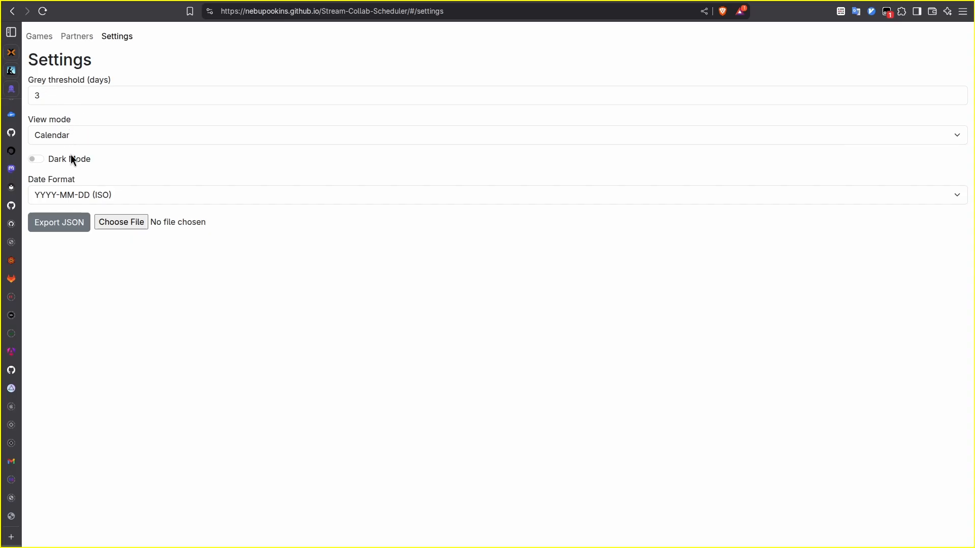
{"action": "left_click", "coordinate": [86, 191]}
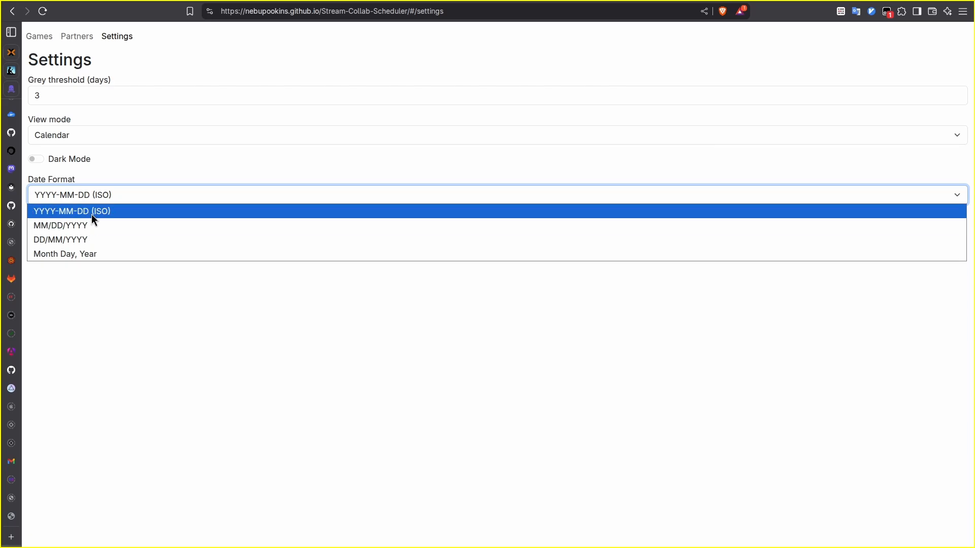
{"action": "left_click", "coordinate": [86, 215]}
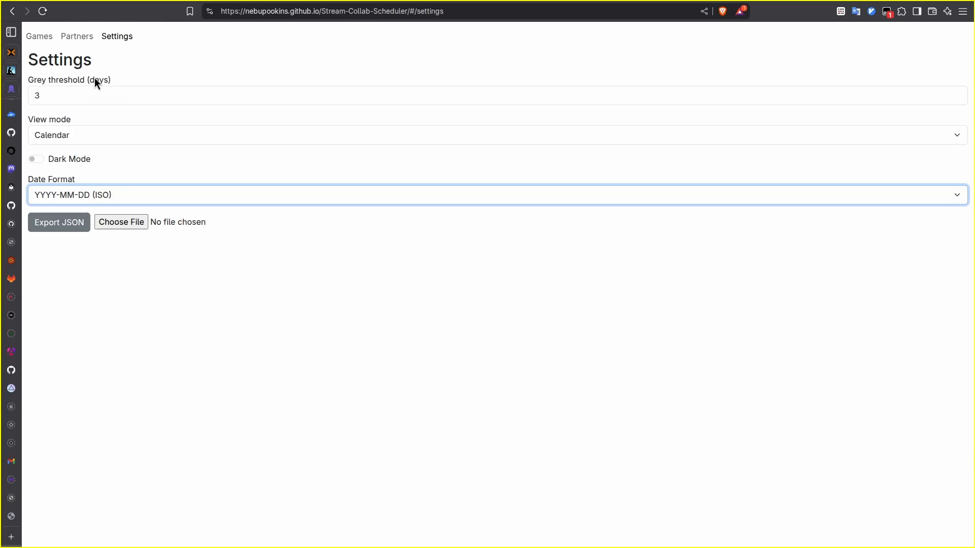
Step: Add a new partner, entering the streamer's handle as the name and Mondays as the schedule
{"action": "left_click", "coordinate": [72, 40]}
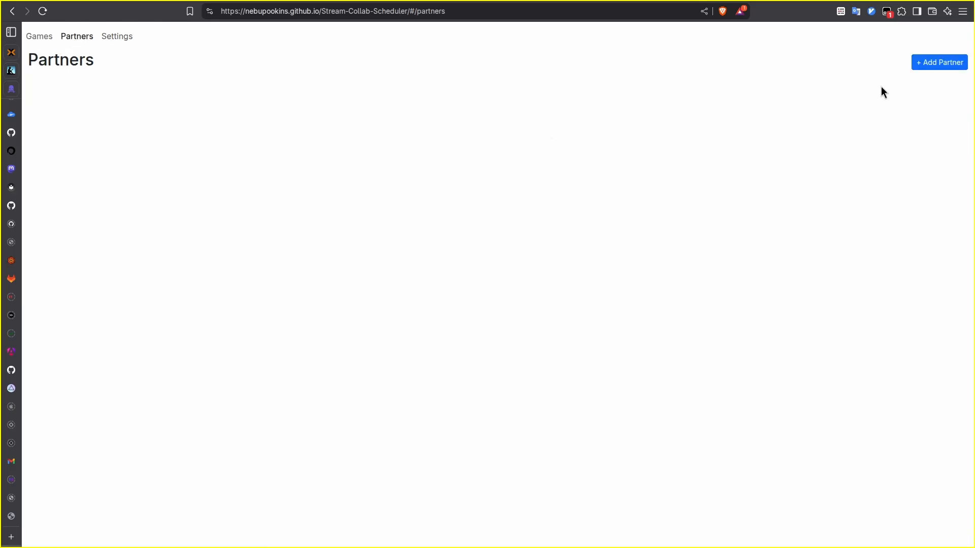
{"action": "left_click", "coordinate": [939, 63]}
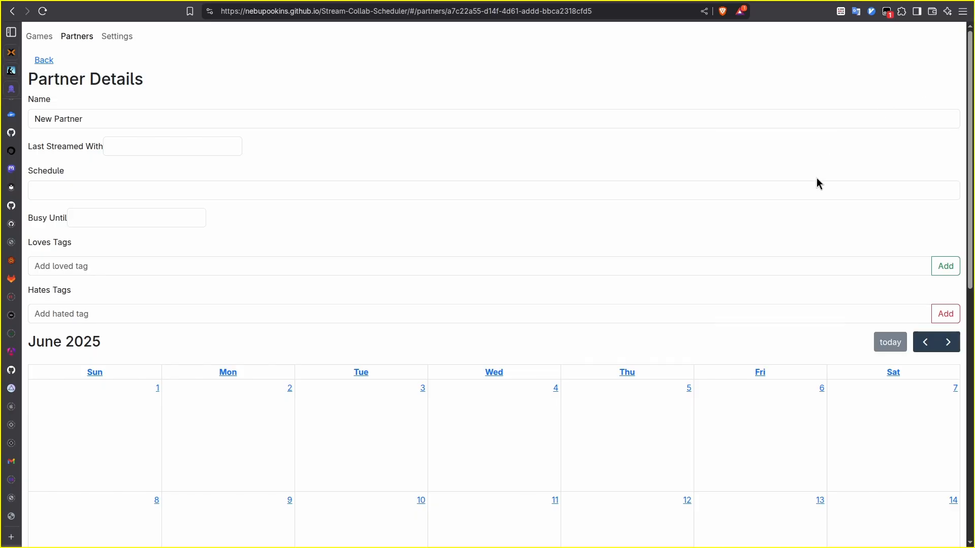
{"action": "left_click", "coordinate": [418, 119]}
{"action": "key", "text": "ctrl+a"}
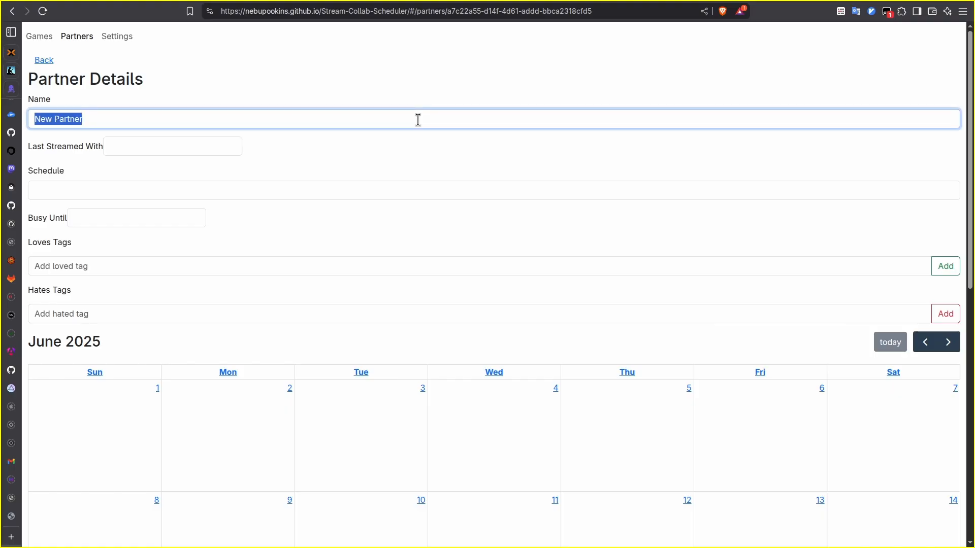
{"action": "type", "text": "Jubil"}
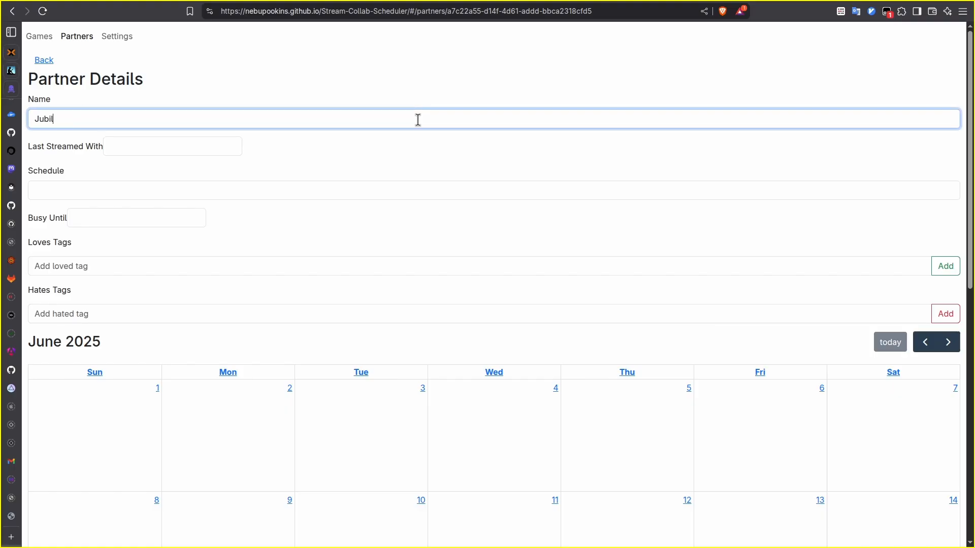
{"action": "type", "text": "eeOBI"}
{"action": "key", "text": "Tab"}
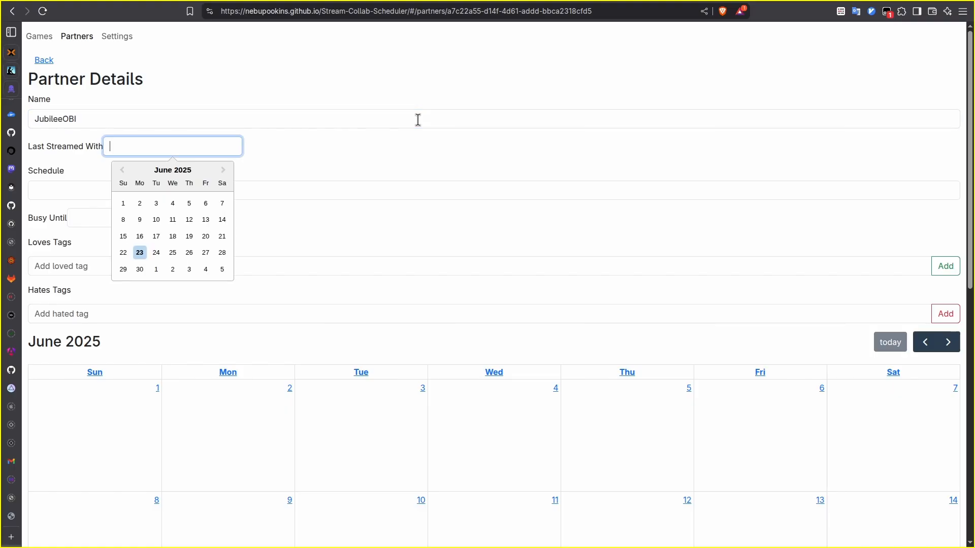
{"action": "key", "text": "Tab"}
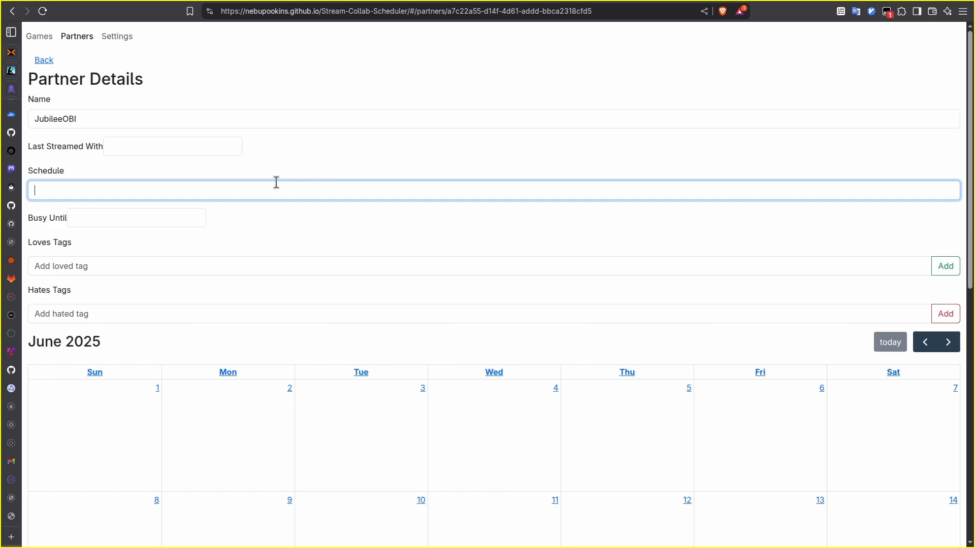
{"action": "type", "text": "Mondays"}
Step: Add the loved tag VisualNovels and the hated tag Horror to the first partner
{"action": "left_click", "coordinate": [224, 266]}
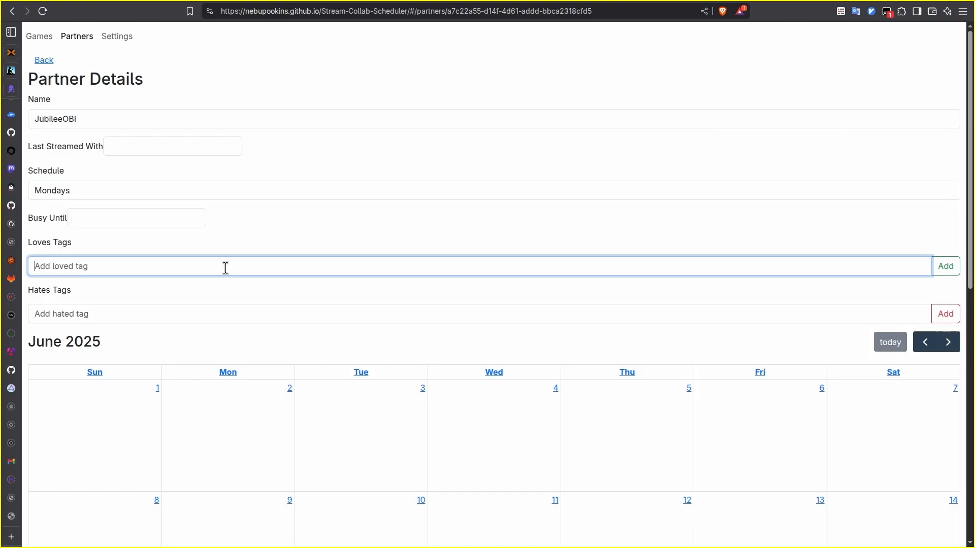
{"action": "type", "text": "Bisual"}
{"action": "key", "text": "Home"}
{"action": "key", "text": "Delete"}
{"action": "type", "text": "V"}
{"action": "key", "text": "End"}
{"action": "type", "text": "Novels"}
{"action": "key", "text": "Tab"}
{"action": "key", "text": "Tab"}
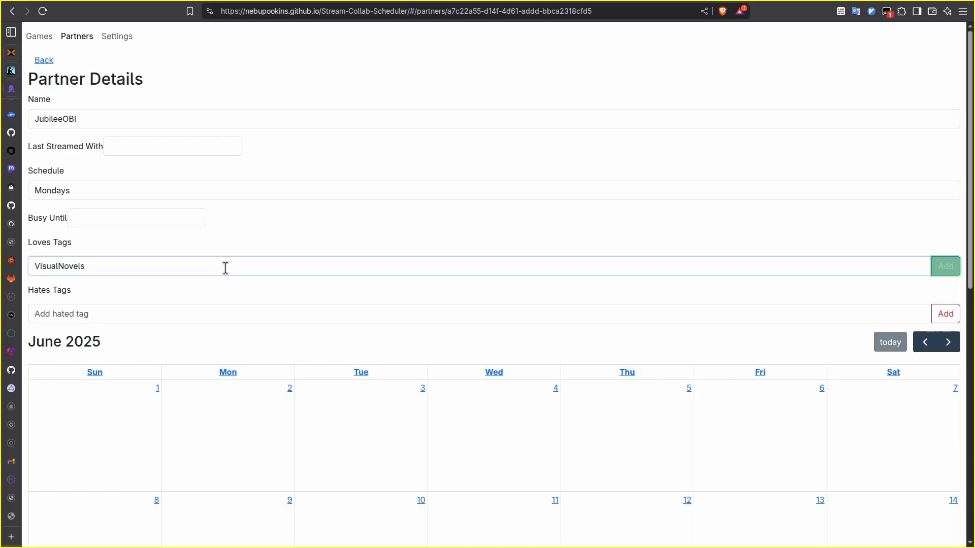
{"action": "key", "text": "Tab"}
{"action": "type", "text": "Horror"}
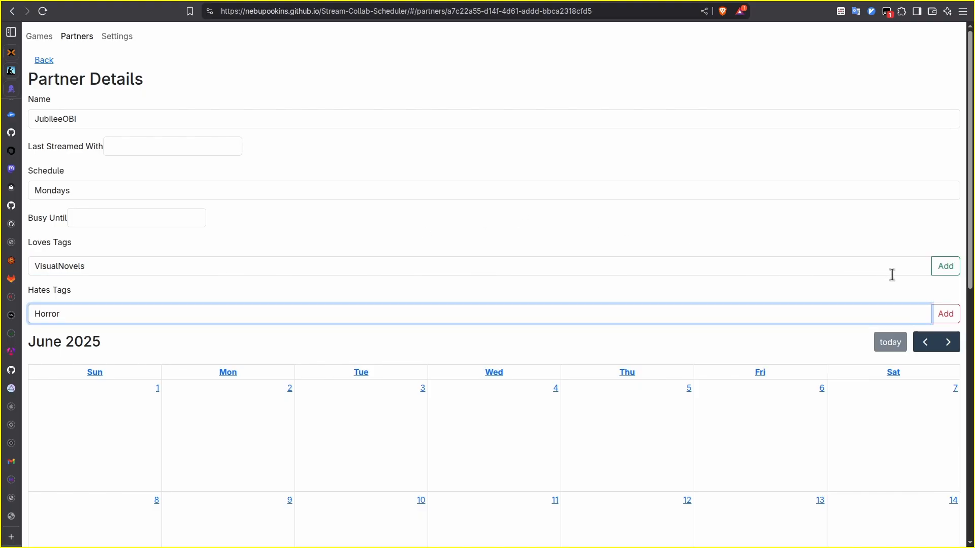
{"action": "left_click", "coordinate": [942, 267]}
{"action": "left_click", "coordinate": [945, 327]}
{"action": "scroll", "coordinate": [463, 294], "scroll_direction": "down", "scroll_amount": 1}
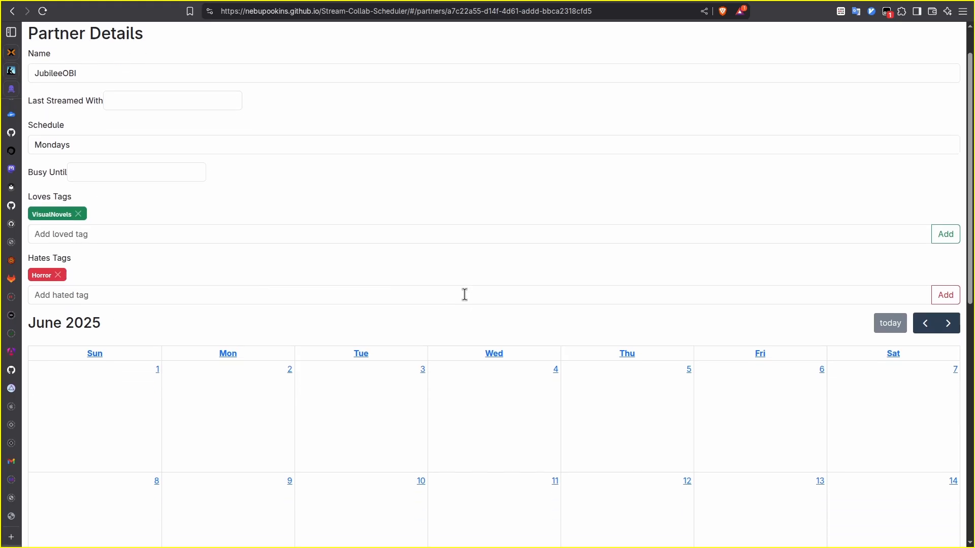
{"action": "scroll", "coordinate": [446, 281], "scroll_direction": "up", "scroll_amount": 1}
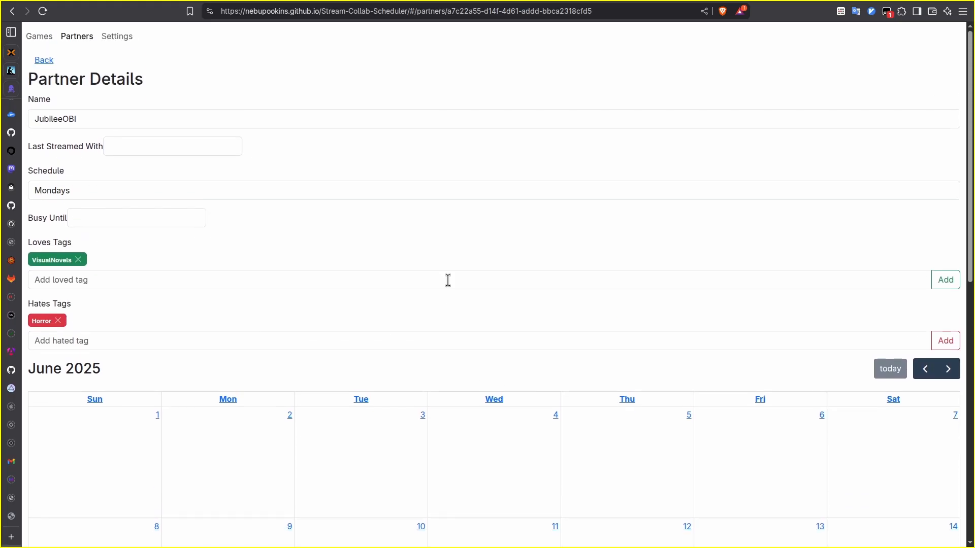
Step: Return to the partners list, add a second partner and enter that streamer's handle as the name
{"action": "left_click", "coordinate": [48, 61]}
{"action": "left_click", "coordinate": [928, 63]}
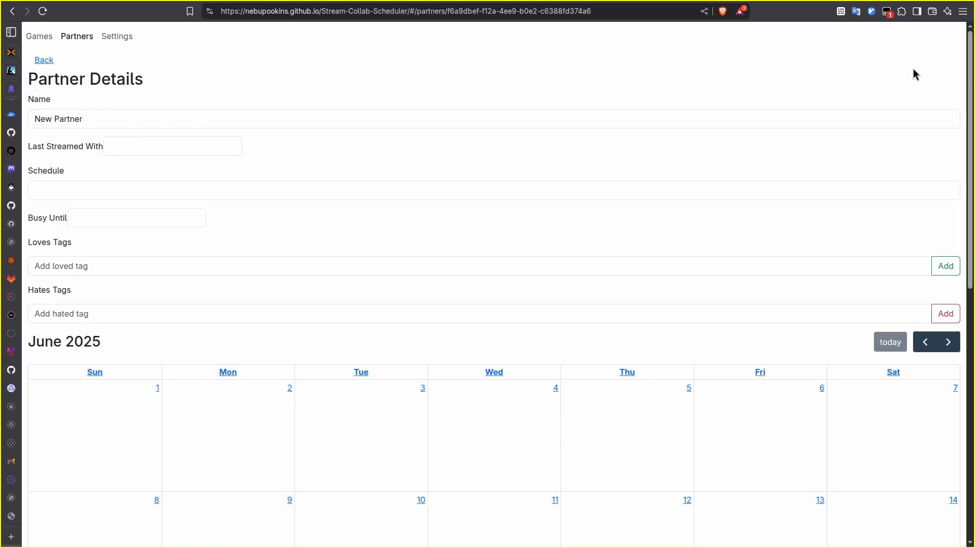
{"action": "left_click", "coordinate": [327, 118]}
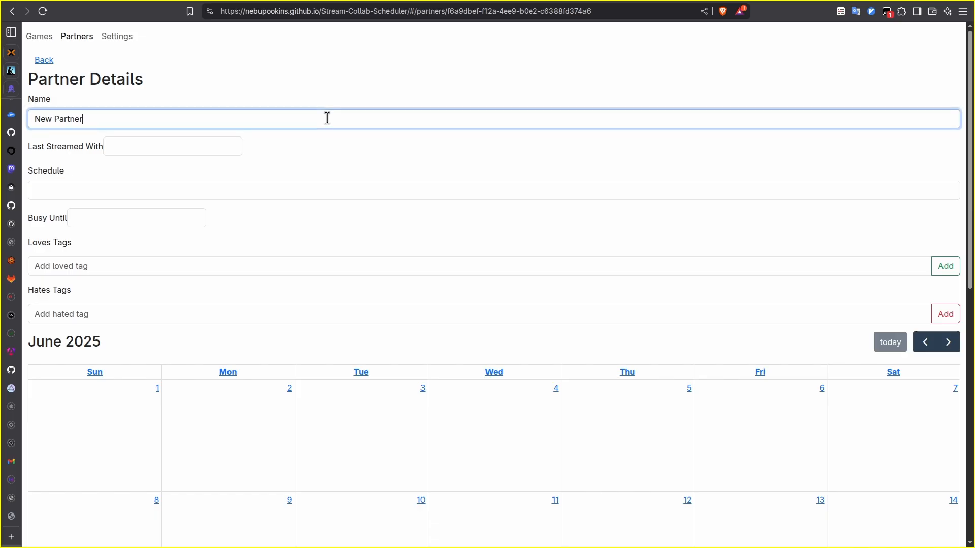
{"action": "key", "text": "ctrl+a"}
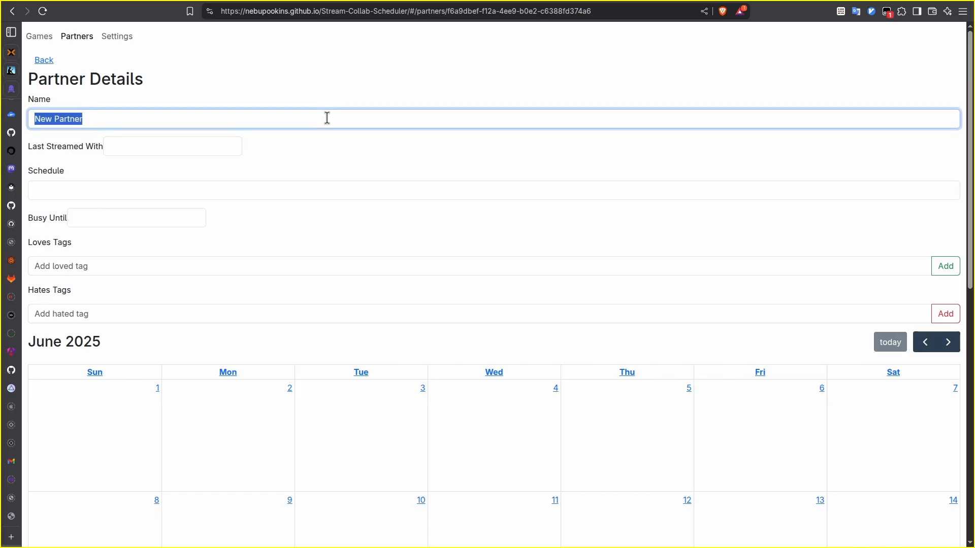
{"action": "type", "text": "bunni"}
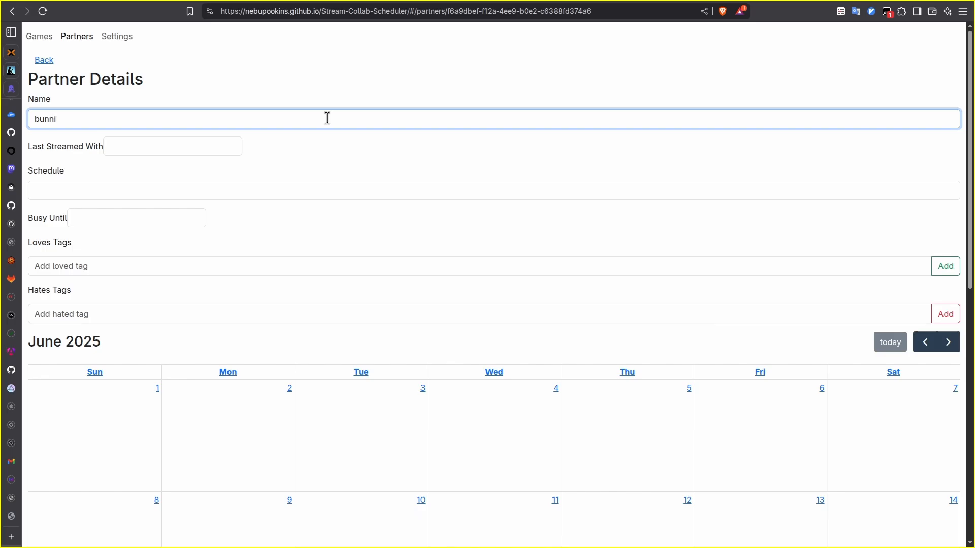
{"action": "type", "text": "celeste"}
Step: Set the second partner's schedule to After 9PM and the Busy Until date to 2025-06-25
{"action": "left_click", "coordinate": [250, 189]}
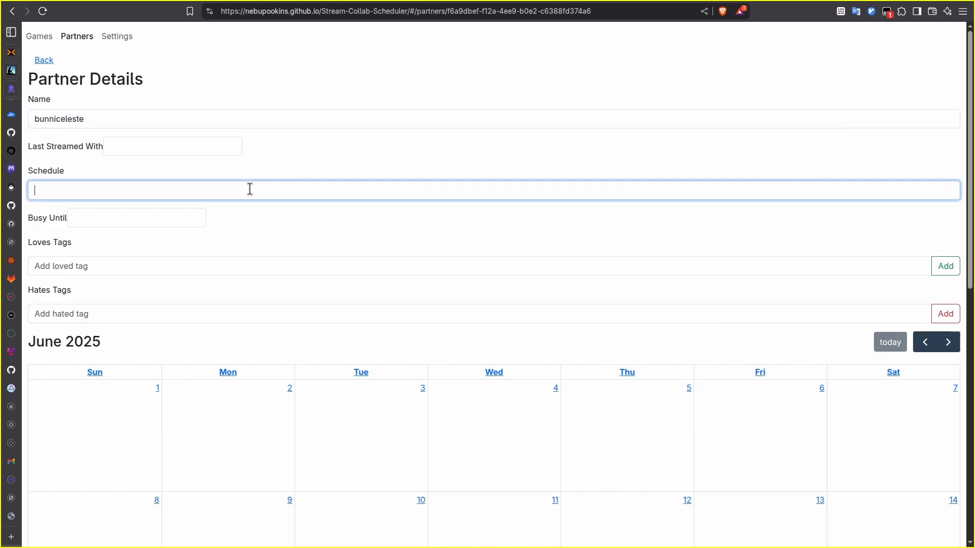
{"action": "type", "text": "After 9PM"}
{"action": "left_click", "coordinate": [118, 218]}
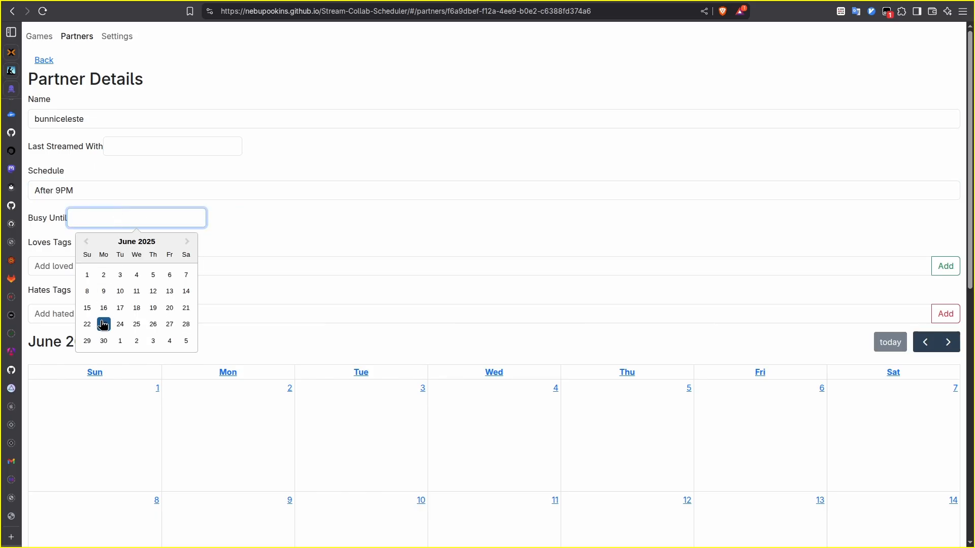
{"action": "left_click", "coordinate": [136, 325]}
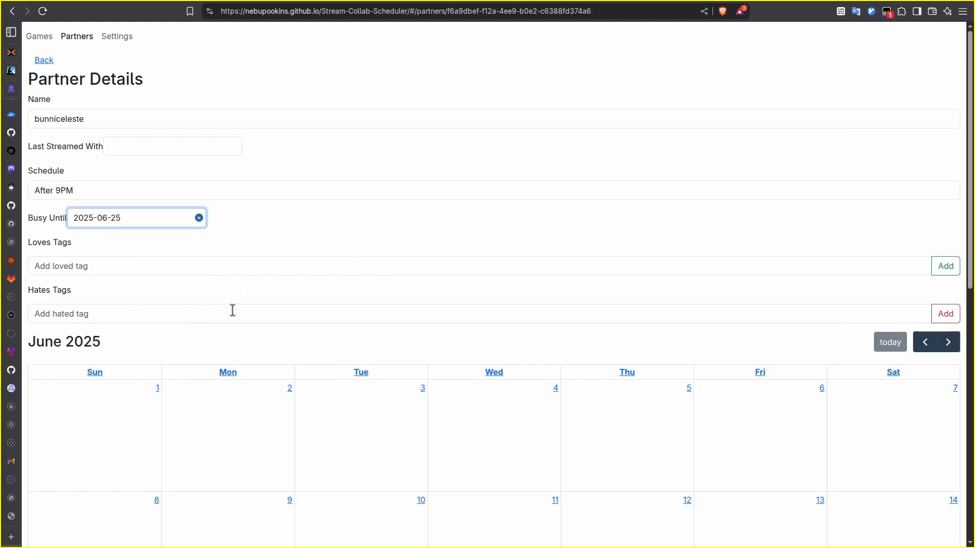
{"action": "left_click", "coordinate": [62, 68]}
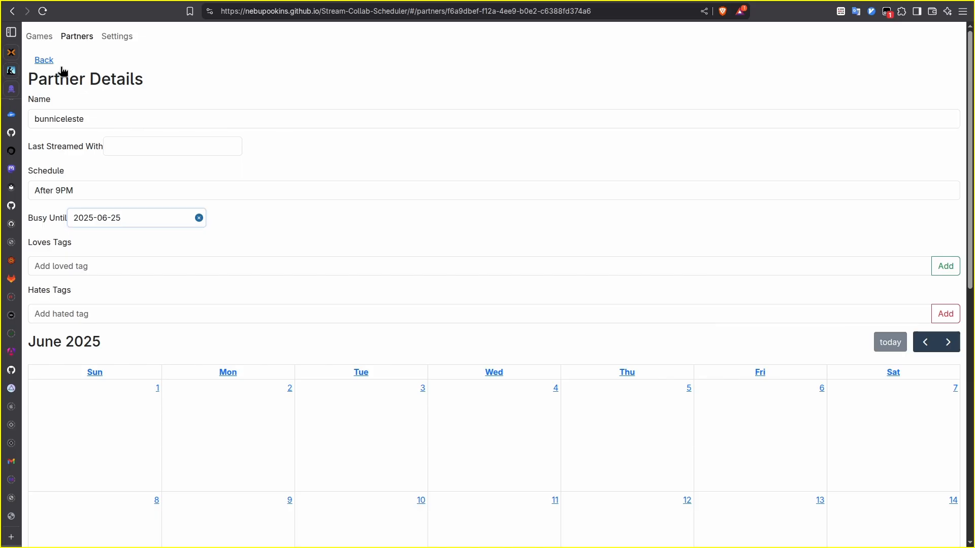
Step: Add a new game to the games list and title it The JerryMaya Detective Agency
{"action": "left_click", "coordinate": [39, 37]}
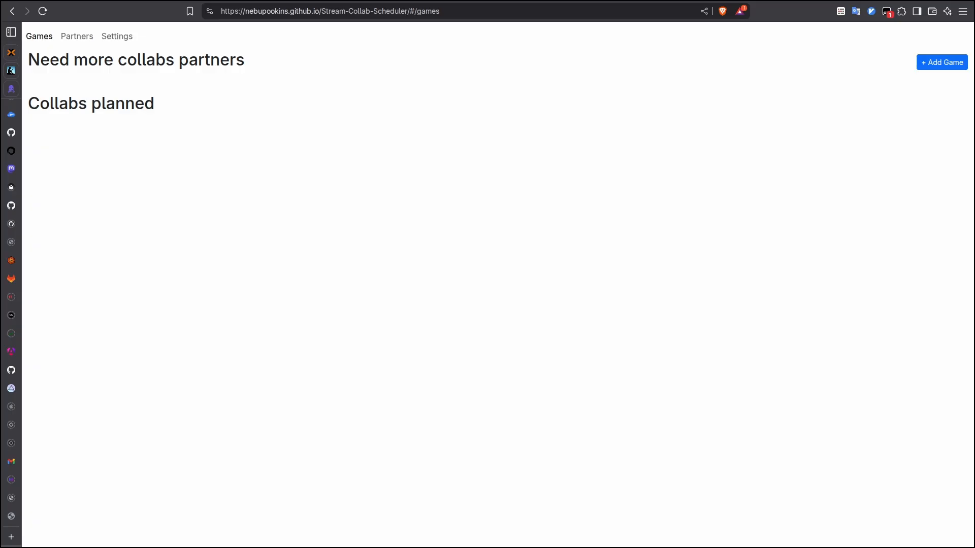
{"action": "left_click", "coordinate": [939, 63]}
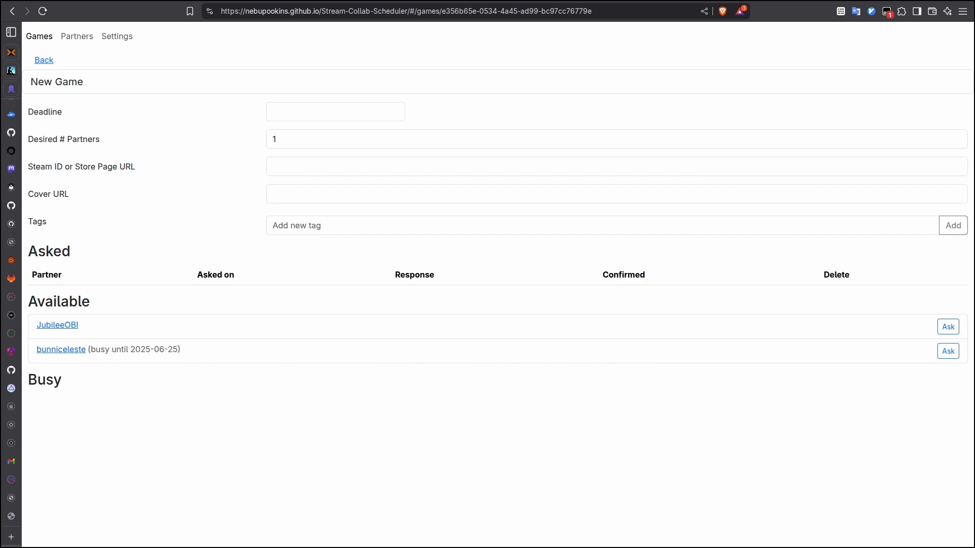
{"action": "left_click", "coordinate": [383, 85]}
{"action": "key", "text": "ctrl+a"}
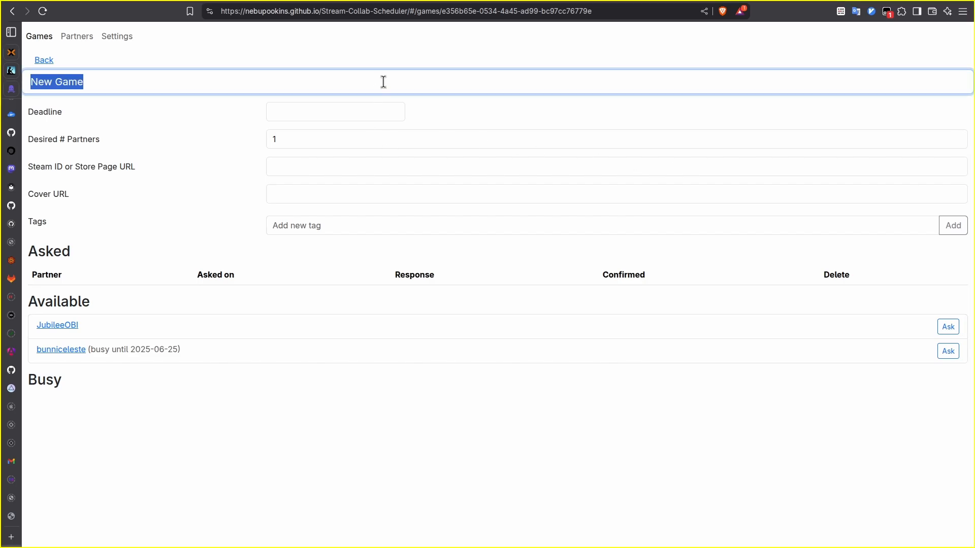
{"action": "type", "text": "The JerryMaya Detective Agency"}
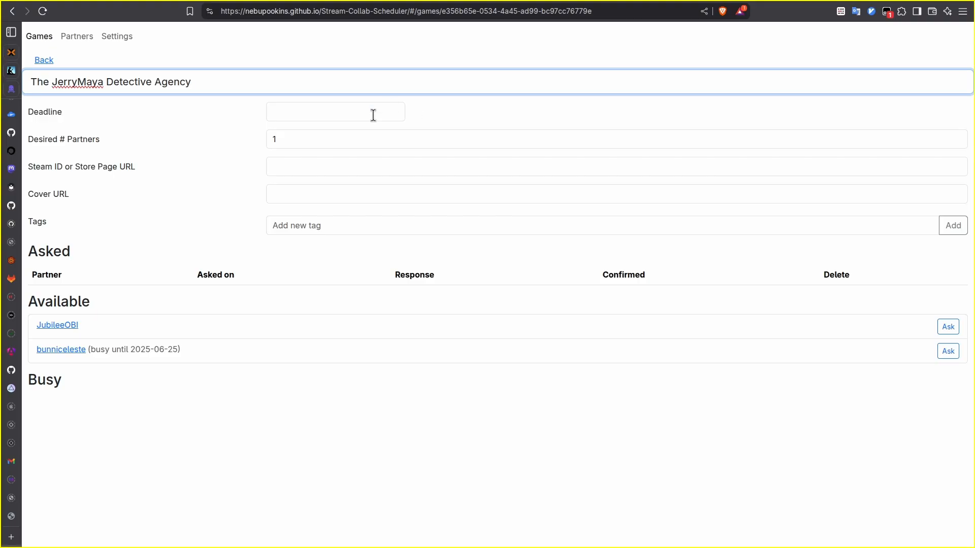
Step: Set the game's deadline to 2025-07-09, leaving the desired number of partners at 1
{"action": "left_click", "coordinate": [336, 113]}
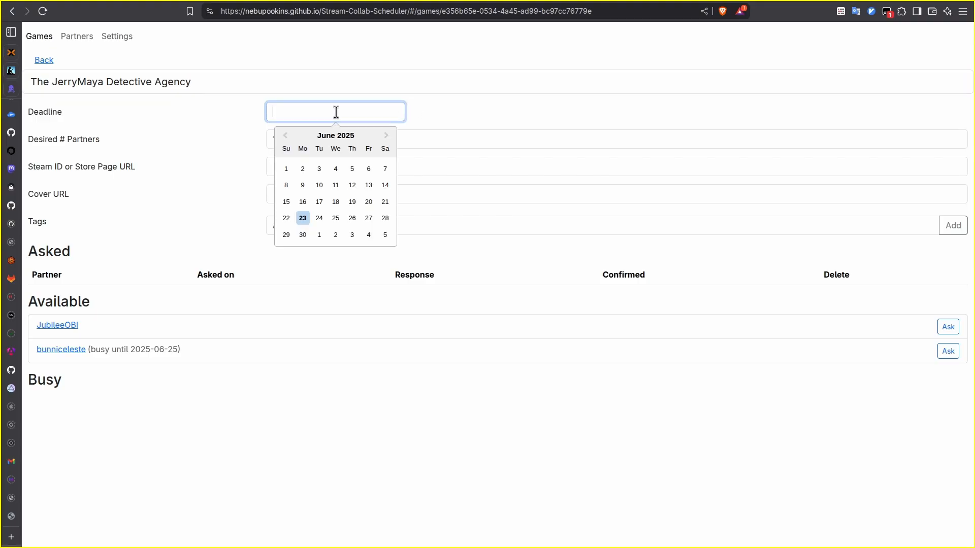
{"action": "left_click", "coordinate": [386, 135]}
{"action": "left_click", "coordinate": [335, 186]}
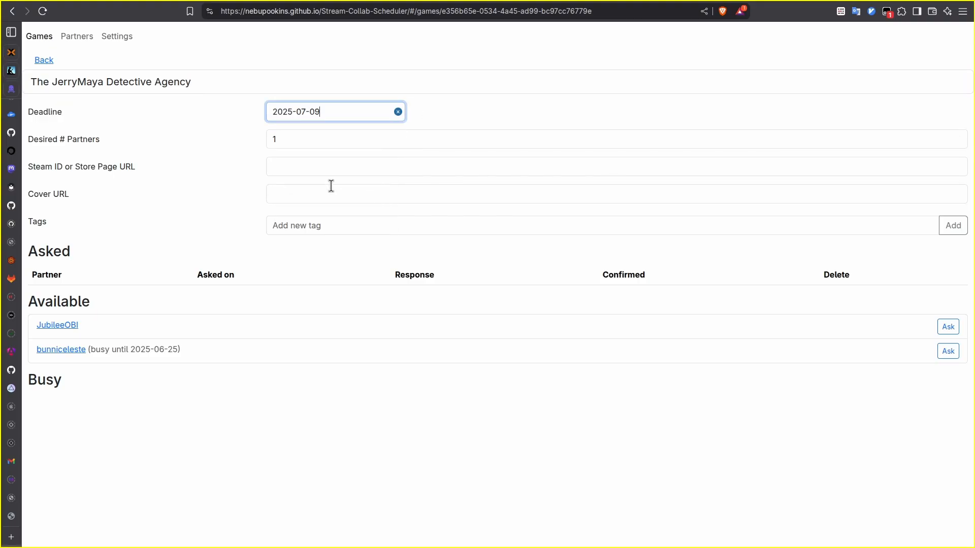
{"action": "left_click", "coordinate": [288, 139]}
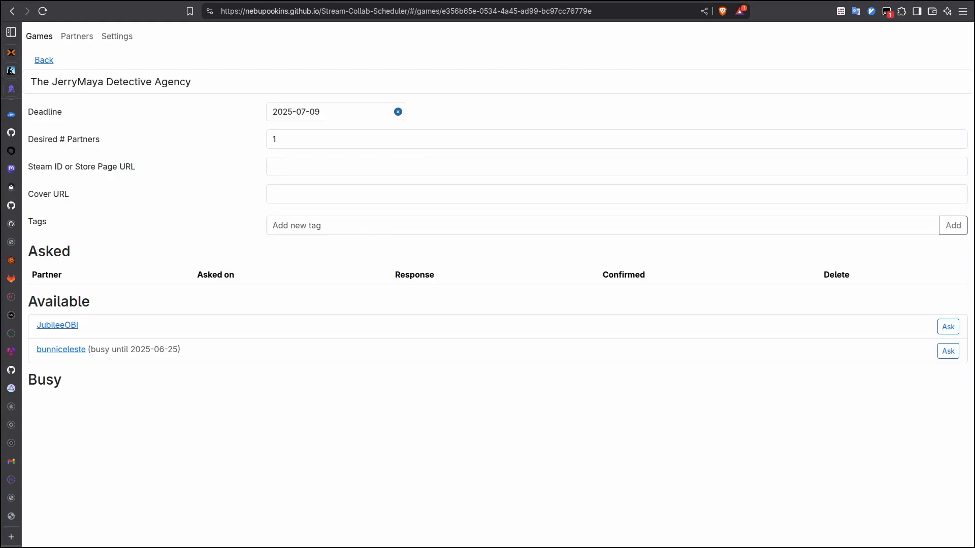
Step: Enter 3009540 as the game's Steam ID and return to the games list
{"action": "left_click", "coordinate": [316, 163]}
{"action": "type", "text": "3009540"}
{"action": "key", "text": "Tab"}
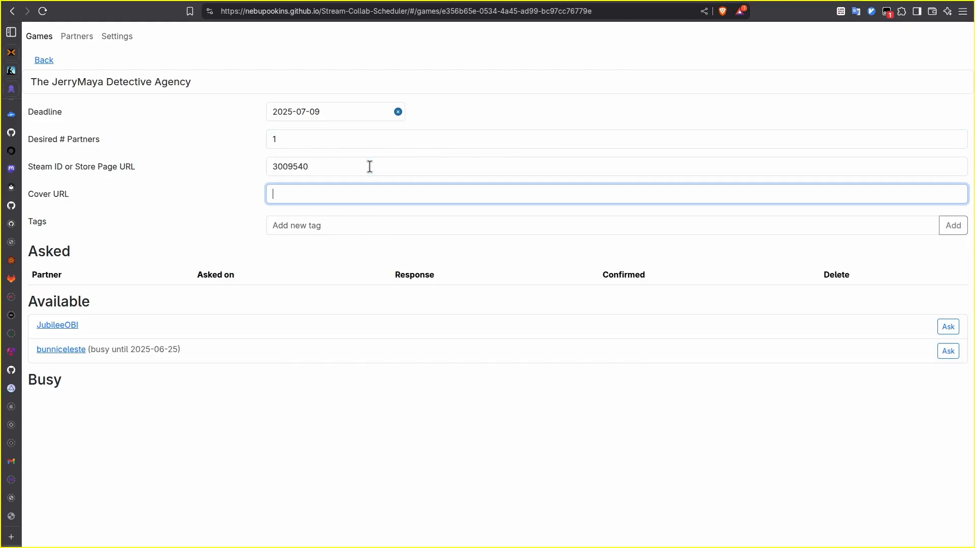
{"action": "key", "text": "Tab"}
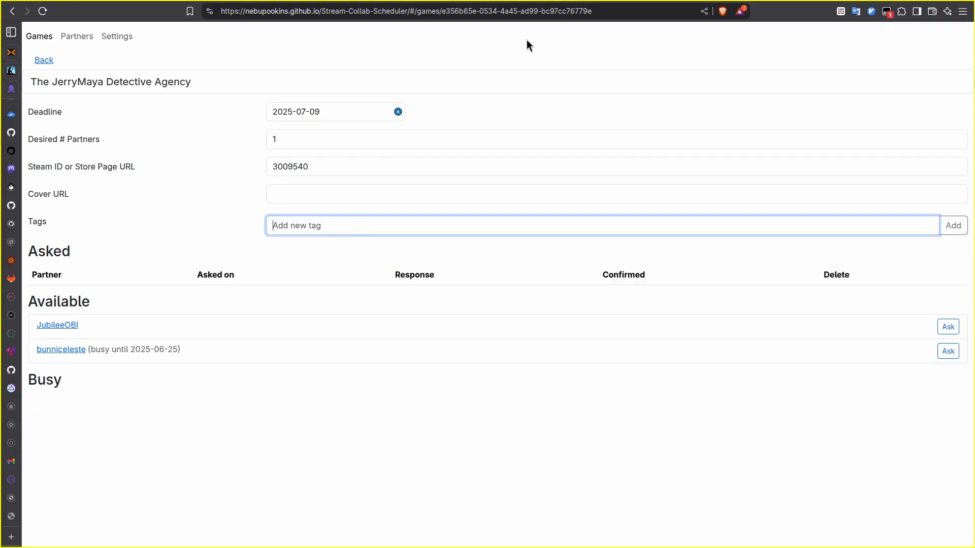
{"action": "left_click", "coordinate": [50, 60]}
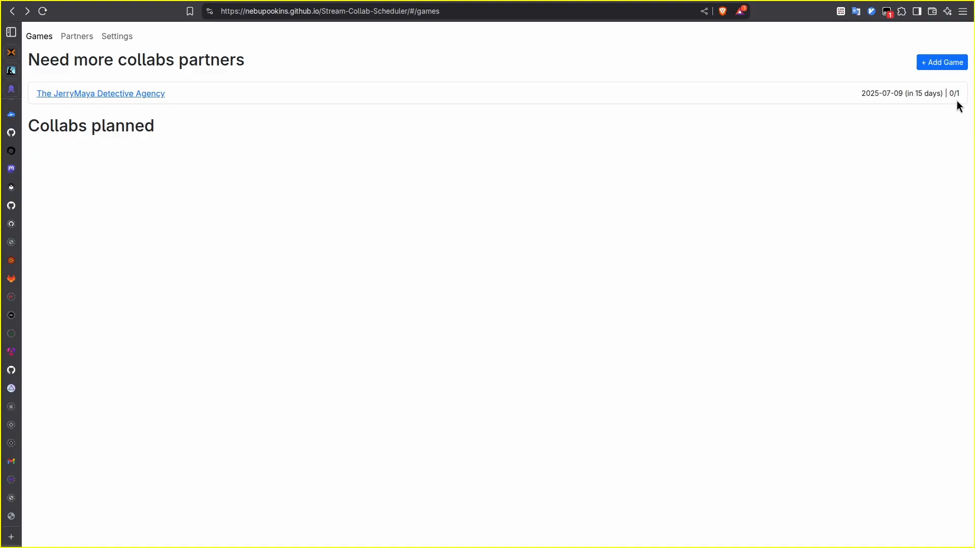
{"action": "left_click", "coordinate": [145, 95]}
{"action": "left_click", "coordinate": [326, 170]}
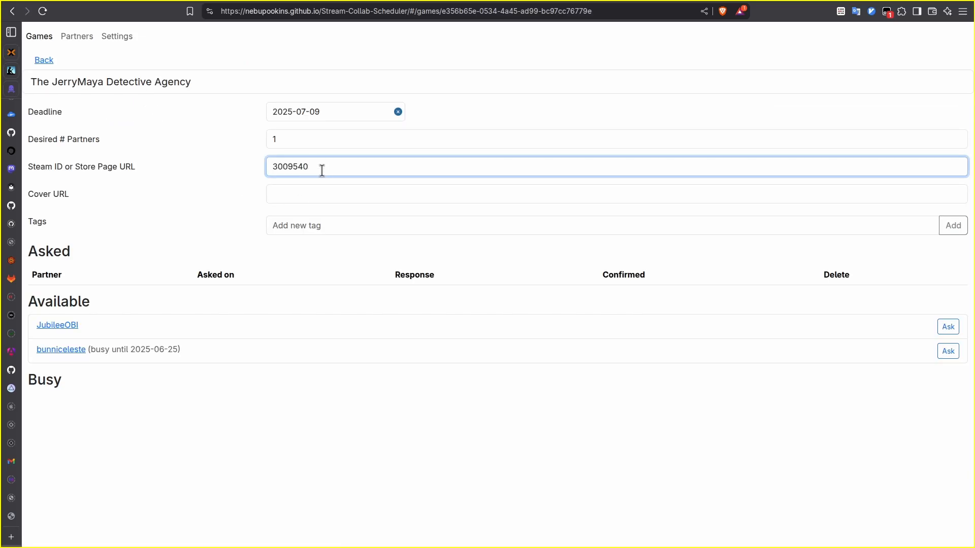
{"action": "key", "text": "BackSpace"}
{"action": "type", "text": "0"}
{"action": "key", "text": "Tab"}
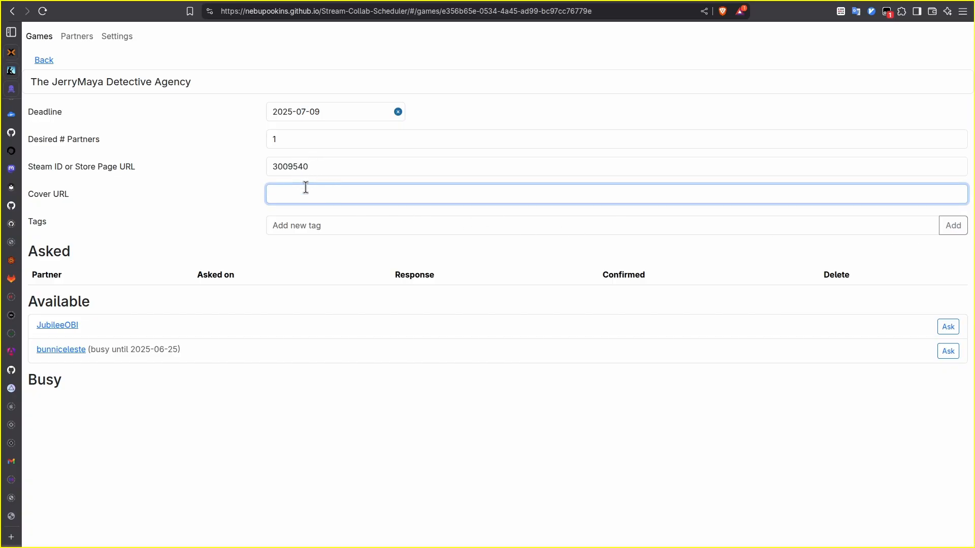
{"action": "type", "text": "https://shared.akamai.steamstatic.com/store_item_assets/steam/apps/3009540/header.jpg"}
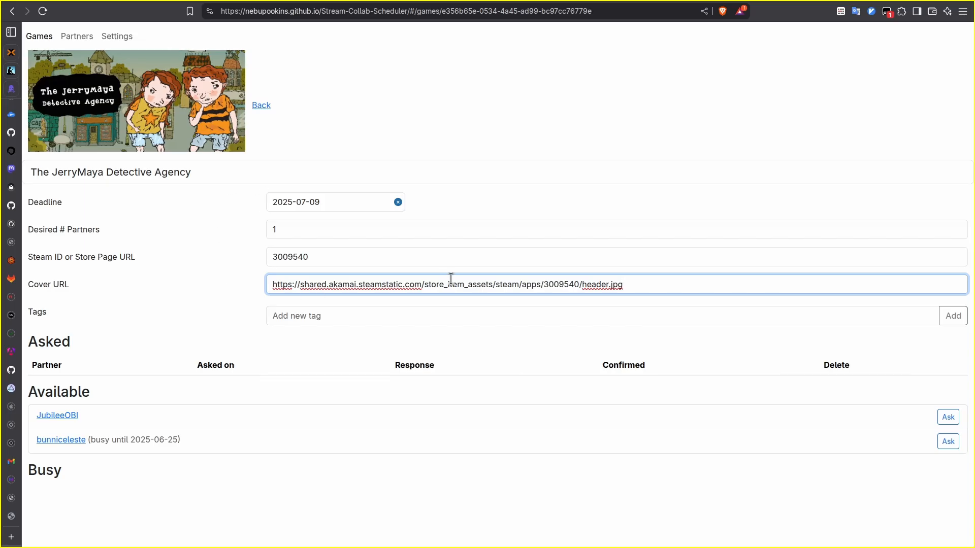
Step: Ask the first available partner for The JerryMaya Detective Agency and set their asked-on date to 2025-06-17
{"action": "left_click", "coordinate": [220, 293]}
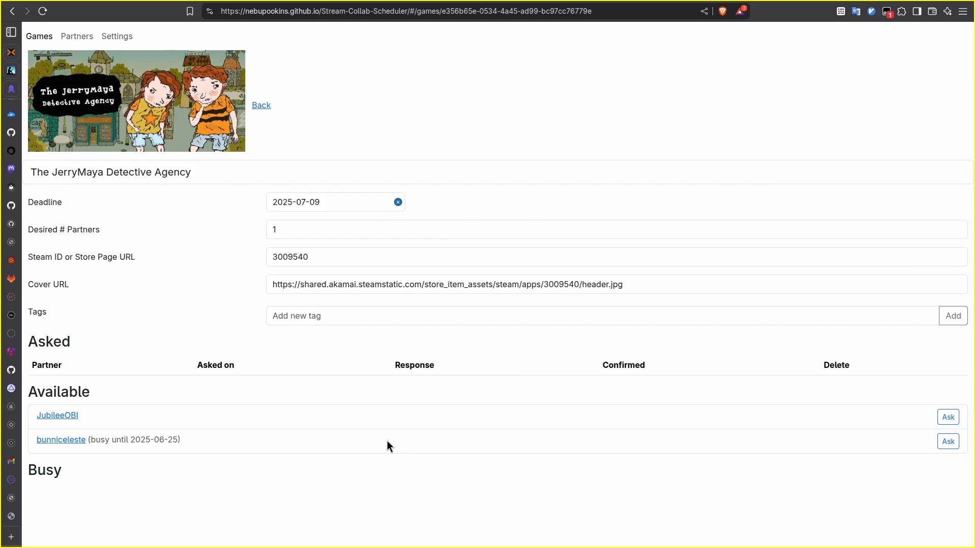
{"action": "left_click", "coordinate": [941, 417]}
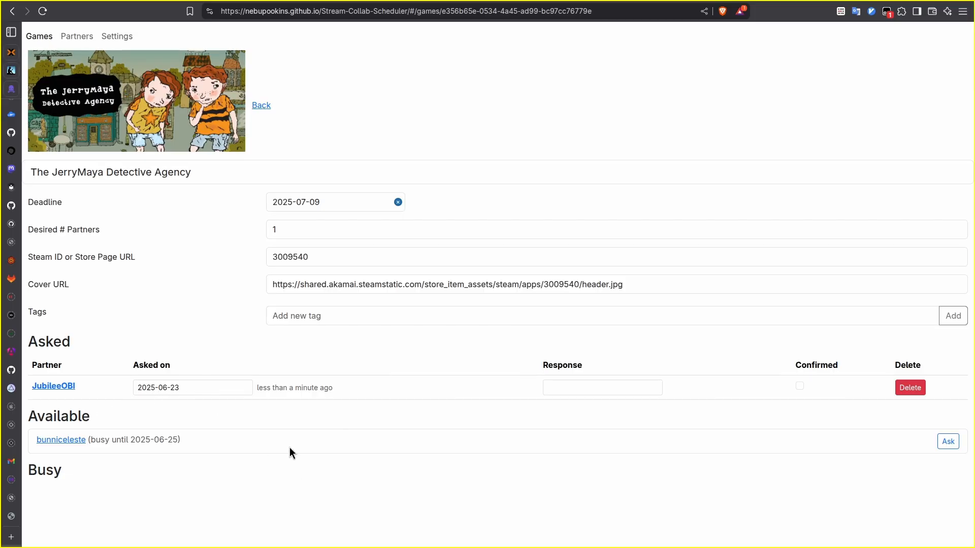
{"action": "left_click", "coordinate": [232, 391]}
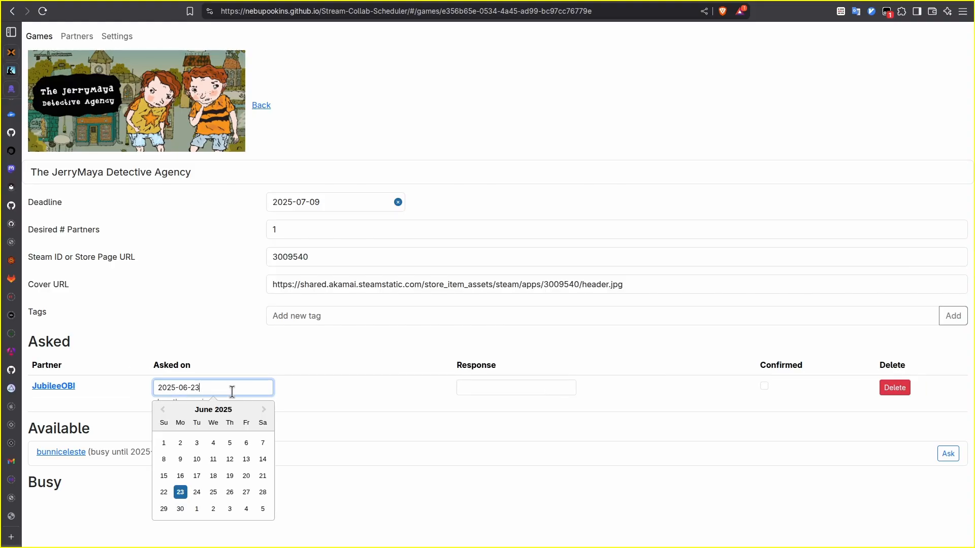
{"action": "left_click", "coordinate": [197, 477]}
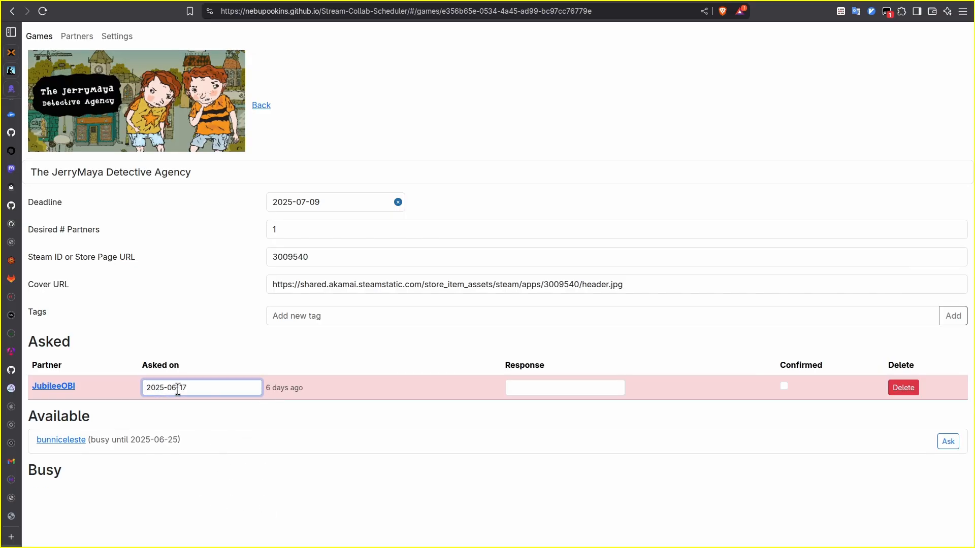
{"action": "left_click", "coordinate": [334, 423]}
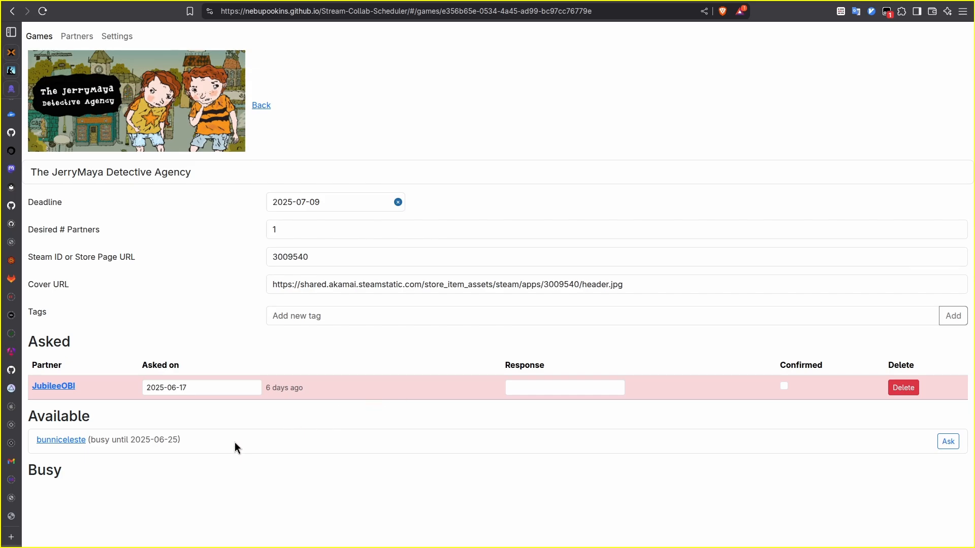
Step: Ask the available partner who is busy until 2025-06-25, enter yes as their response and mark them as confirmed
{"action": "left_click", "coordinate": [75, 441]}
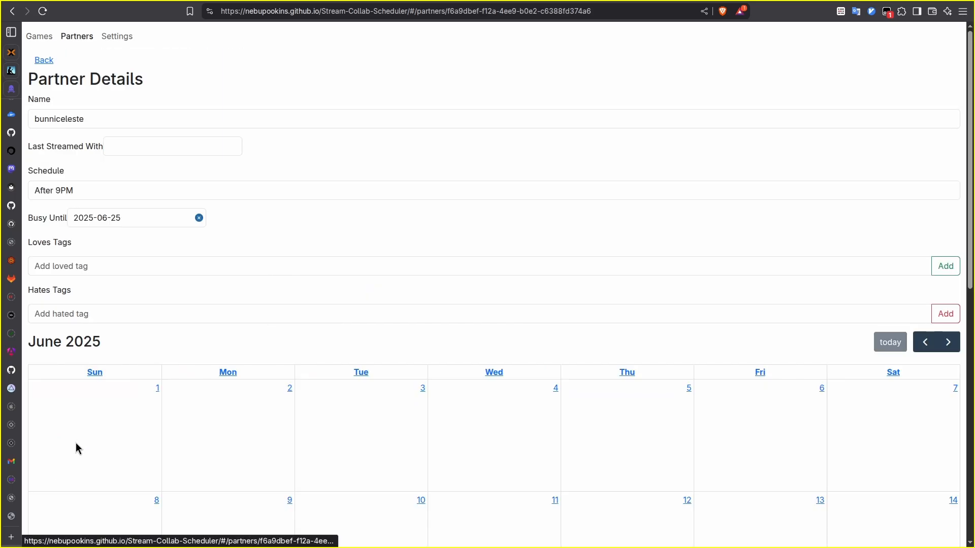
{"action": "left_click", "coordinate": [45, 61]}
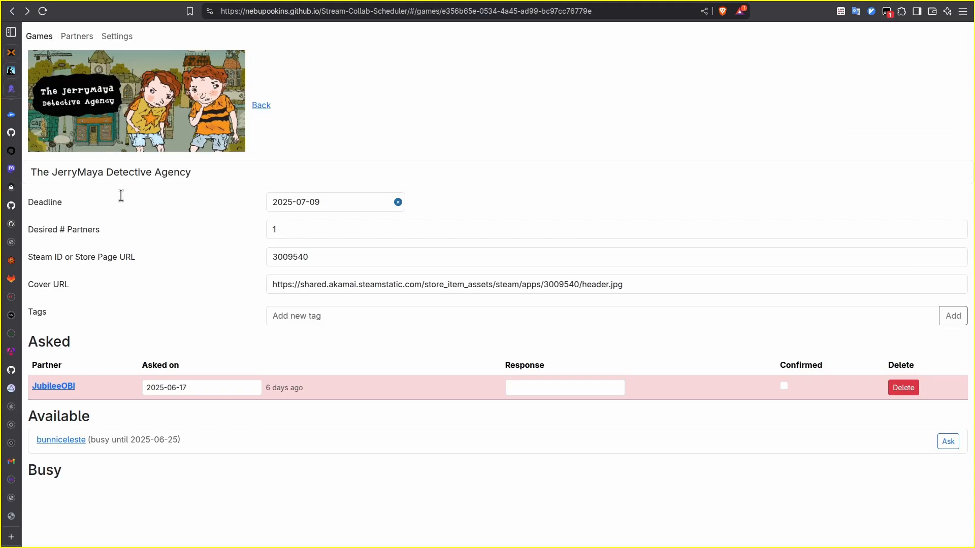
{"action": "left_click", "coordinate": [947, 442]}
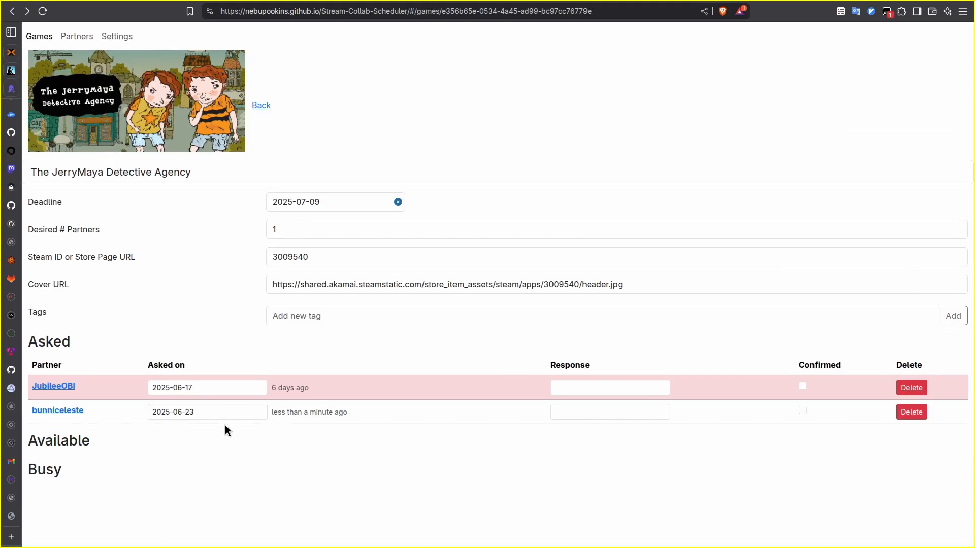
{"action": "left_click", "coordinate": [643, 412]}
{"action": "type", "text": "yes"}
{"action": "left_click", "coordinate": [802, 410]}
Step: Return to the games list, add another game and title it Dreadline: Net quota
{"action": "left_click", "coordinate": [31, 37]}
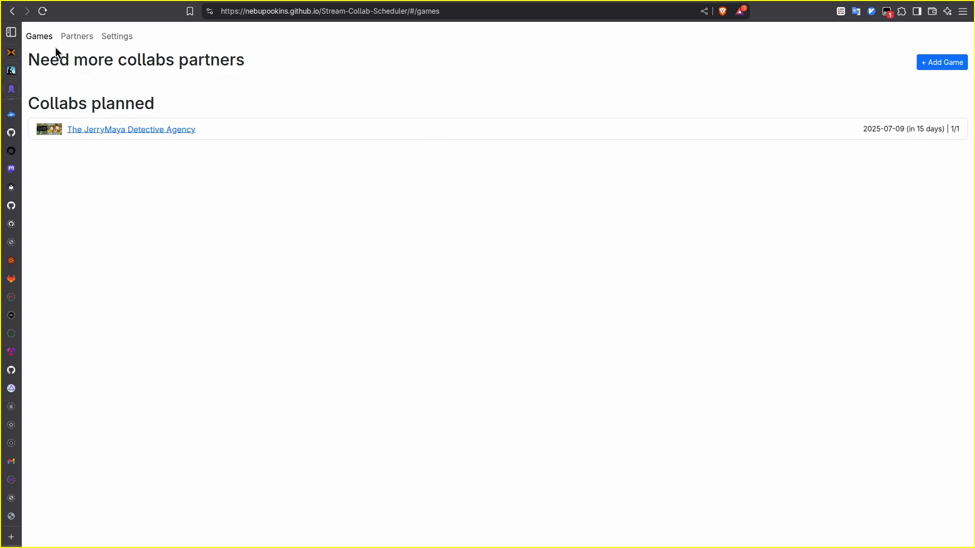
{"action": "left_click", "coordinate": [914, 62]}
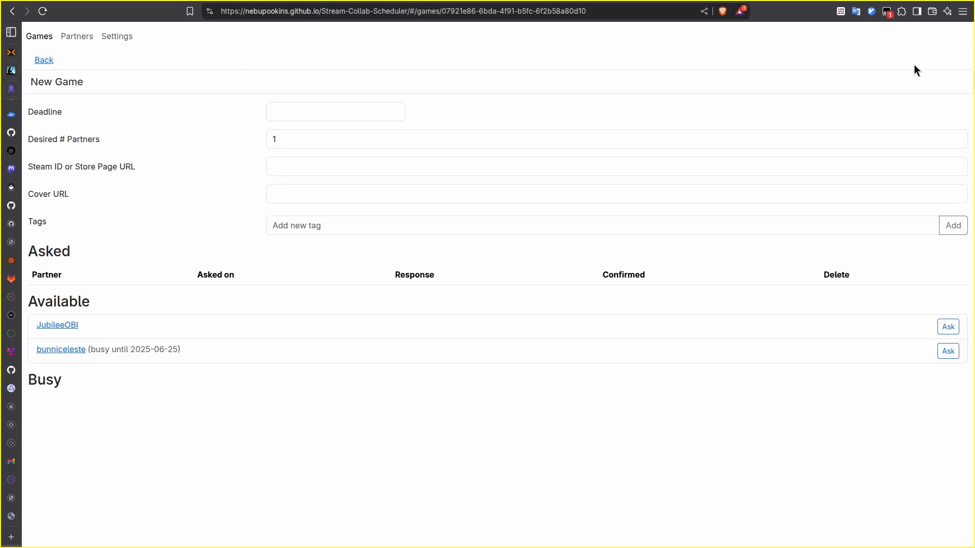
{"action": "left_click", "coordinate": [259, 83]}
{"action": "key", "text": "ctrl+a"}
{"action": "type", "text": "Dreadline: Net quota"}
{"action": "key", "text": "Tab"}
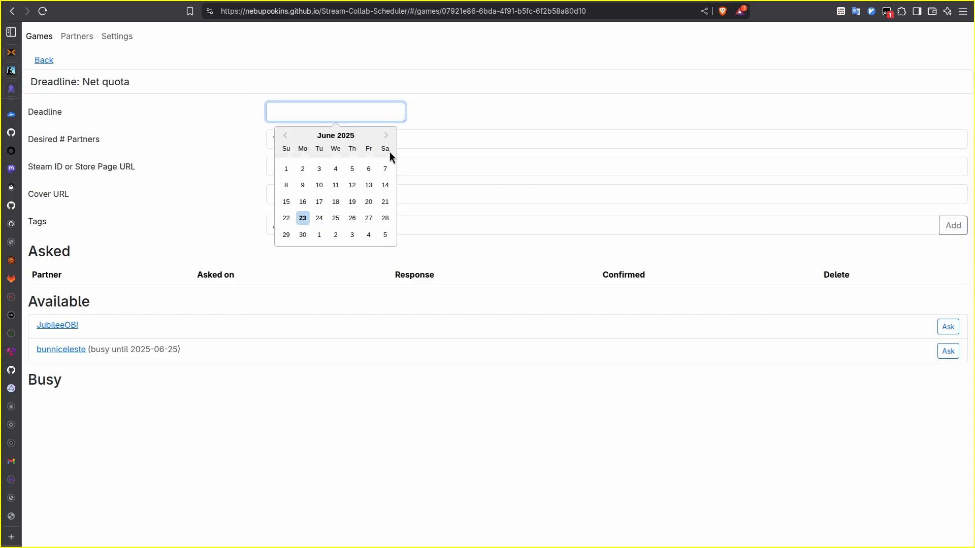
Step: Set the game's deadline to 2025-08-08 and the desired number of partners to 5
{"action": "left_click", "coordinate": [386, 136]}
{"action": "left_click", "coordinate": [386, 135]}
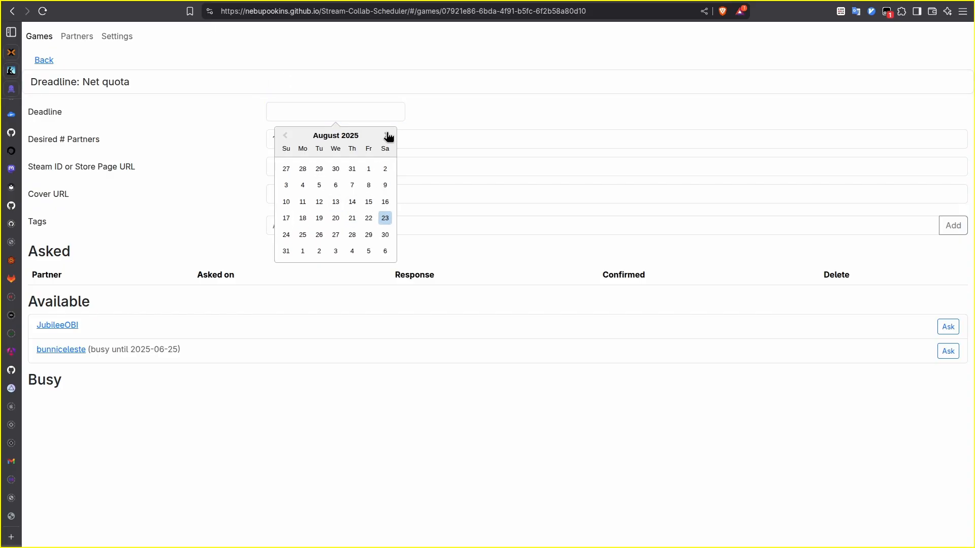
{"action": "left_click", "coordinate": [369, 186]}
{"action": "key", "text": "Tab"}
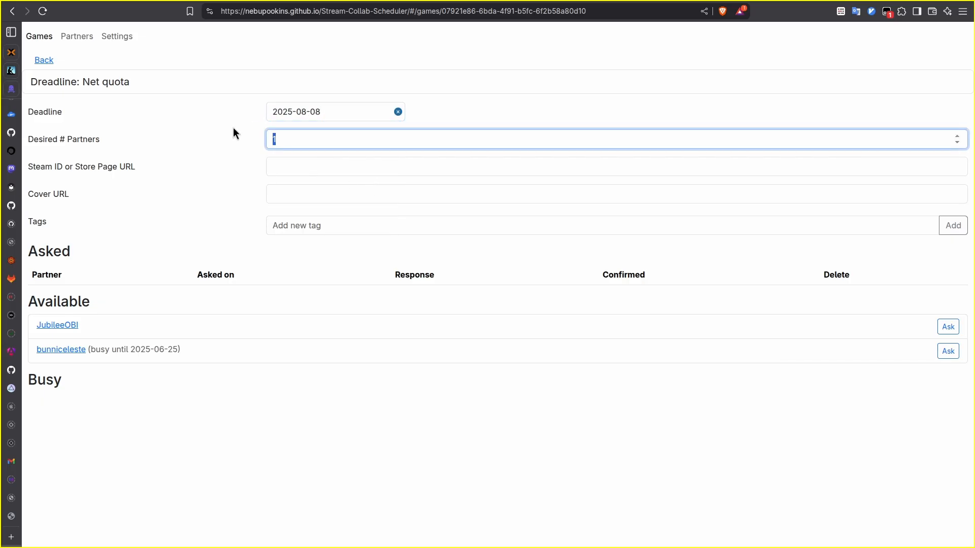
{"action": "type", "text": "5"}
{"action": "key", "text": "Tab"}
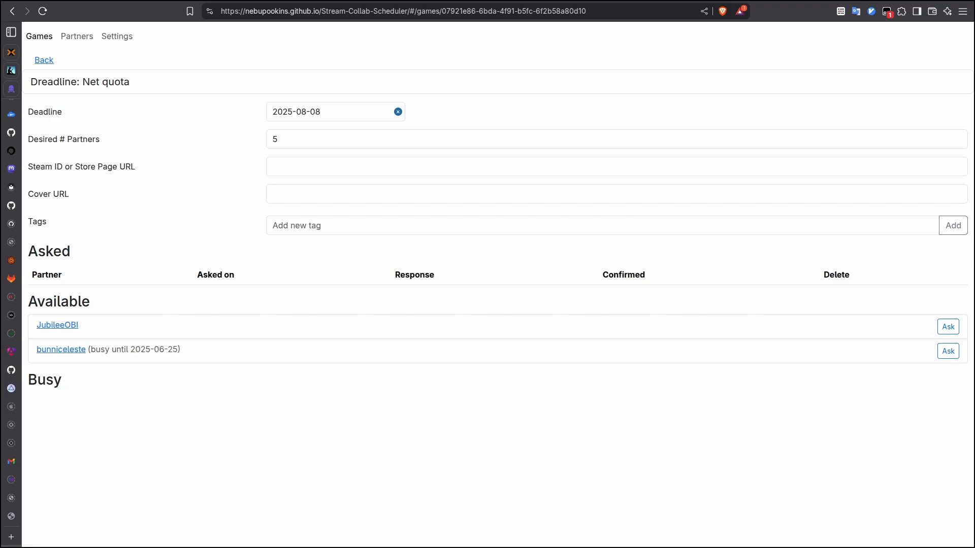
{"action": "type", "text": "3576880"}
{"action": "left_click", "coordinate": [366, 191]}
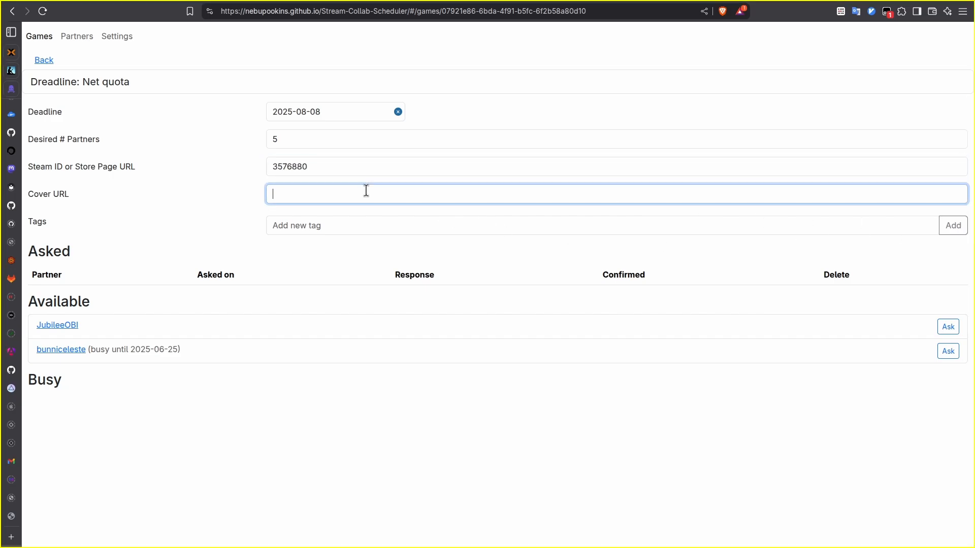
{"action": "key", "text": "ctrl+v"}
Step: Add the tags Horror and FPS to Dreadline: Net quota
{"action": "left_click", "coordinate": [341, 317]}
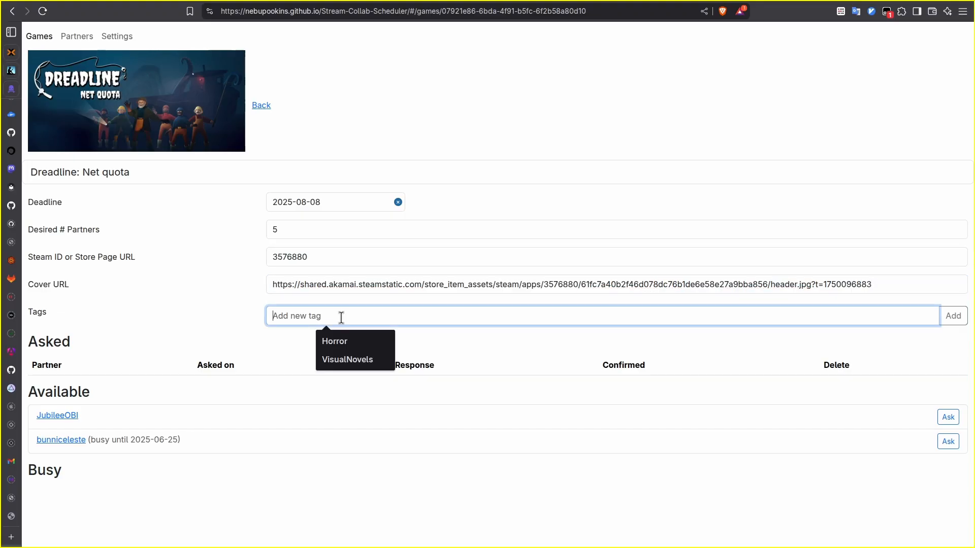
{"action": "type", "text": "Horror"}
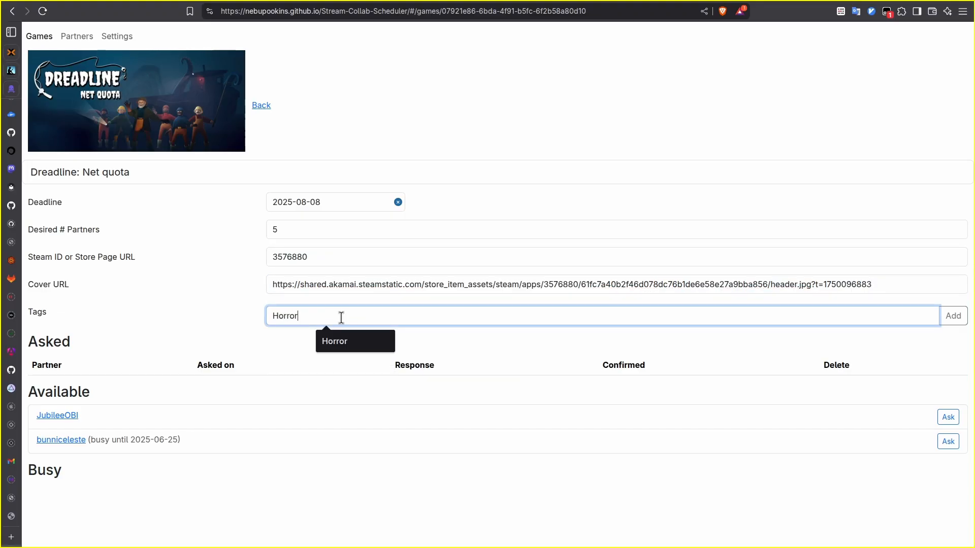
{"action": "left_click", "coordinate": [343, 341]}
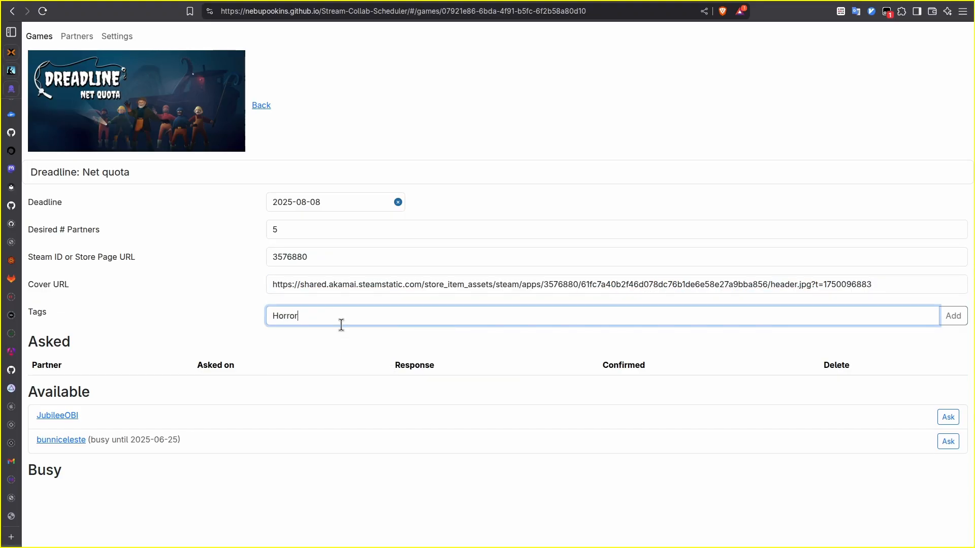
{"action": "left_click", "coordinate": [343, 319]}
{"action": "key", "text": "Return"}
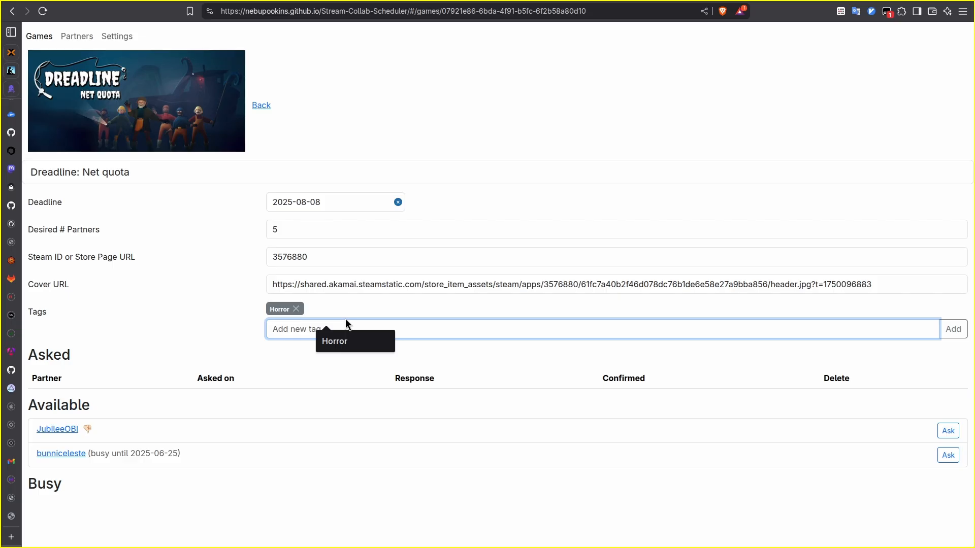
{"action": "type", "text": "FPS"}
{"action": "key", "text": "Return"}
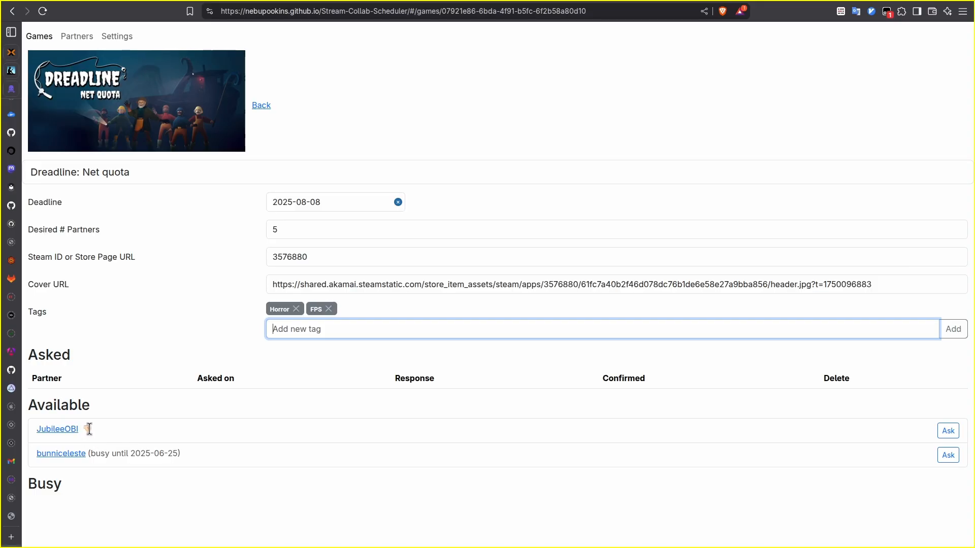
Step: Go to the partners list and add a new partner entry
{"action": "mouse_move", "coordinate": [89, 429]}
{"action": "left_click", "coordinate": [88, 38]}
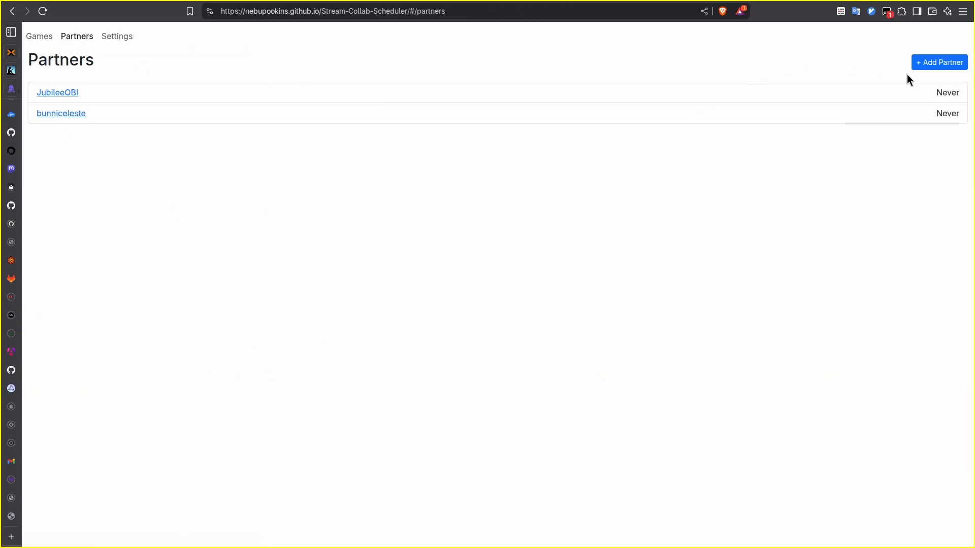
{"action": "left_click", "coordinate": [929, 62]}
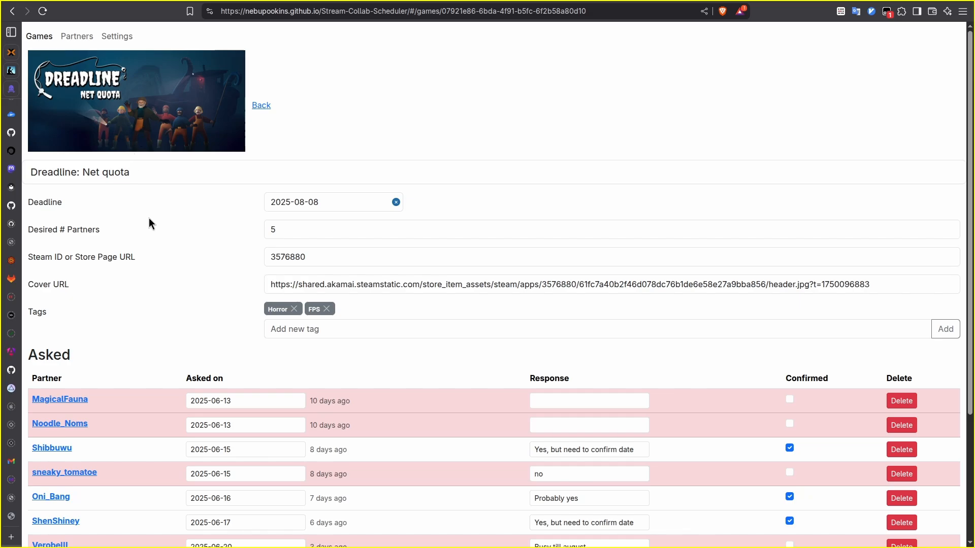
Step: Ask the first two available partners listed for Dreadline: Net quota
{"action": "scroll", "coordinate": [122, 334], "scroll_direction": "down", "scroll_amount": 3}
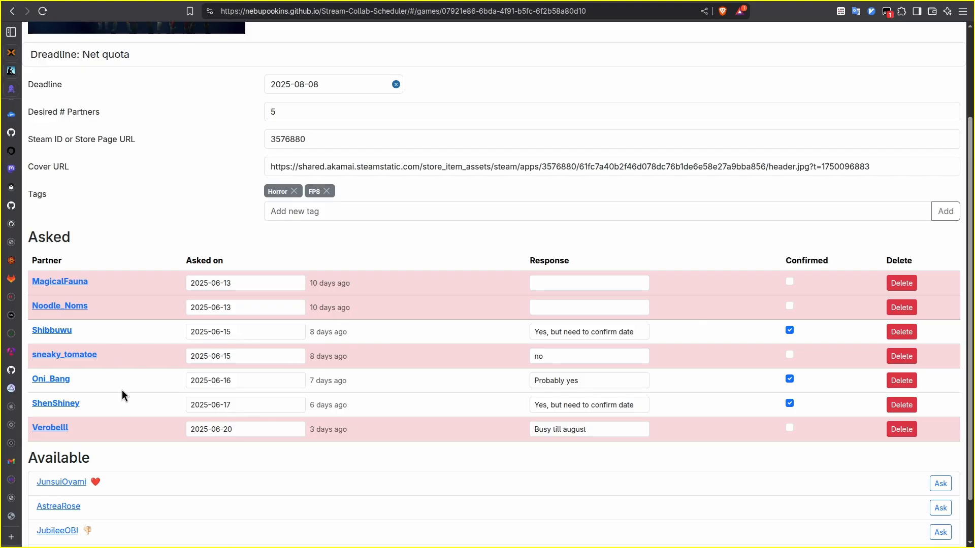
{"action": "scroll", "coordinate": [426, 358], "scroll_direction": "up", "scroll_amount": 3}
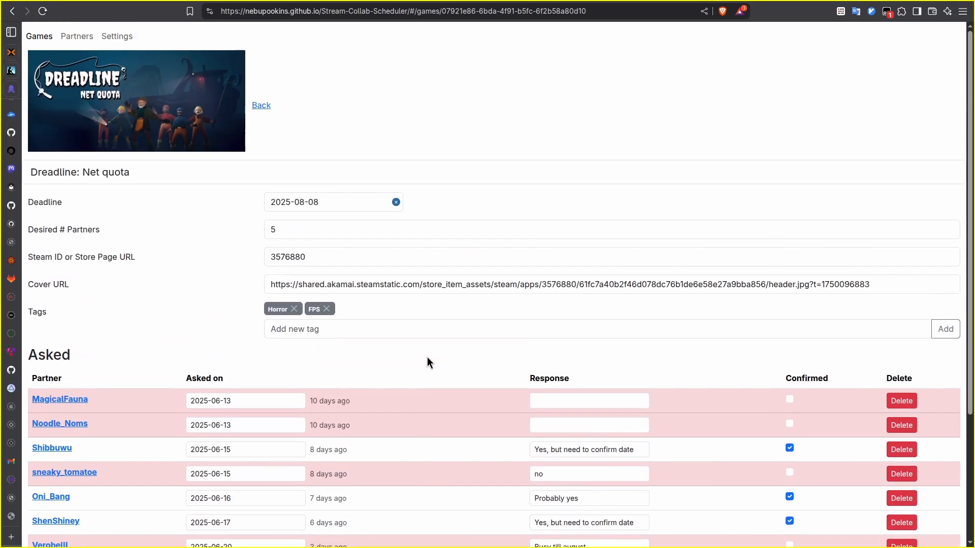
{"action": "scroll", "coordinate": [322, 200], "scroll_direction": "down", "scroll_amount": 2}
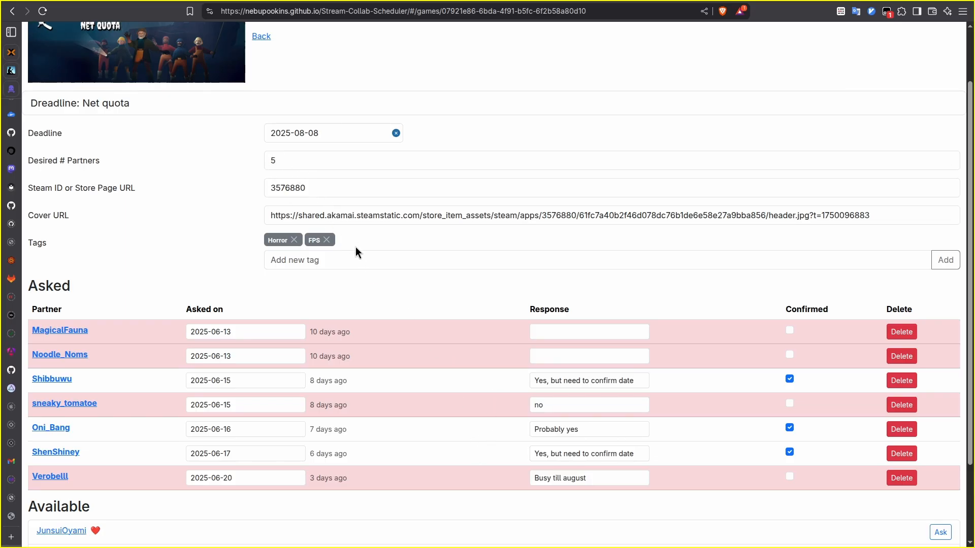
{"action": "scroll", "coordinate": [355, 247], "scroll_direction": "down", "scroll_amount": 1}
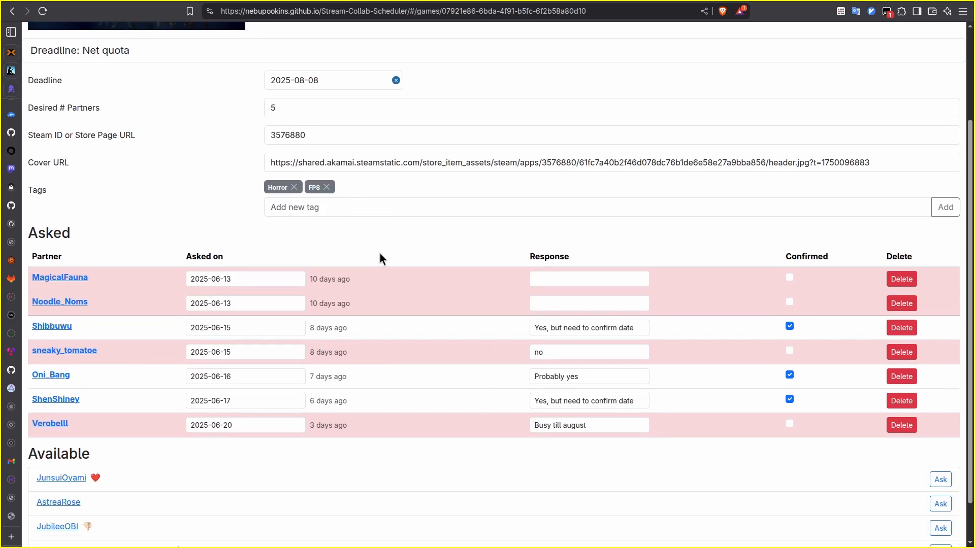
{"action": "scroll", "coordinate": [371, 261], "scroll_direction": "down", "scroll_amount": 1}
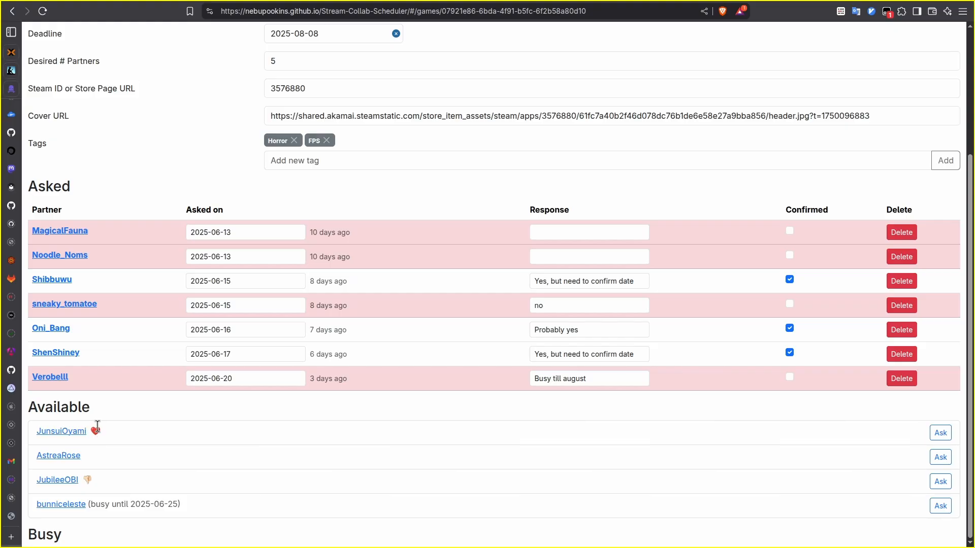
{"action": "mouse_move", "coordinate": [97, 430]}
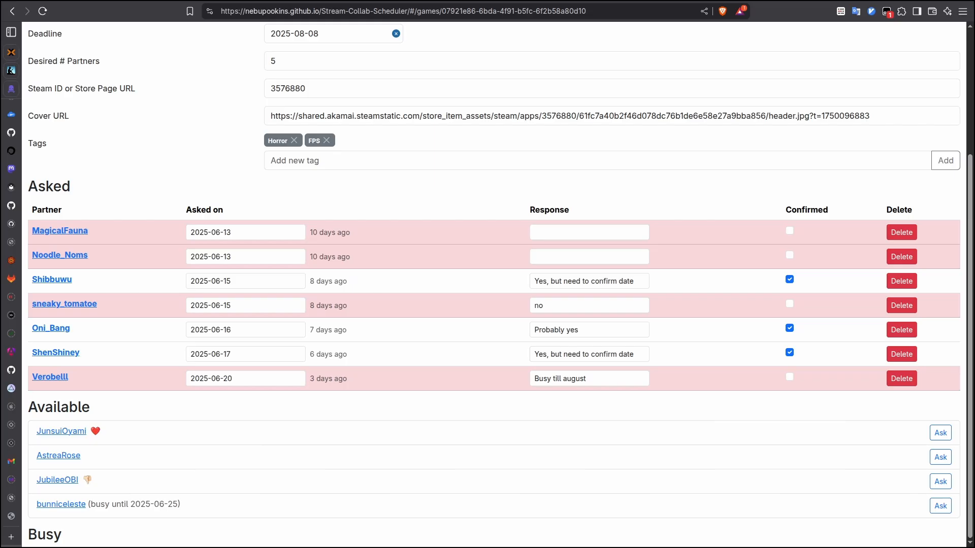
{"action": "left_click", "coordinate": [939, 433]}
{"action": "left_click", "coordinate": [937, 454]}
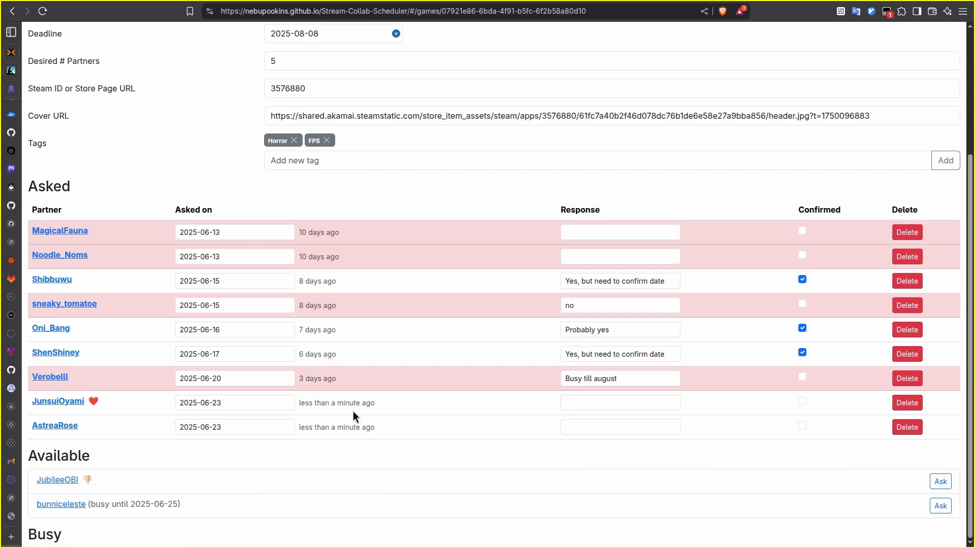
Step: Examine the asked partners of Dreadline: Net quota, comparing how long ago the highlighted and unhighlighted ones were asked
{"action": "scroll", "coordinate": [358, 388], "scroll_direction": "up", "scroll_amount": 3}
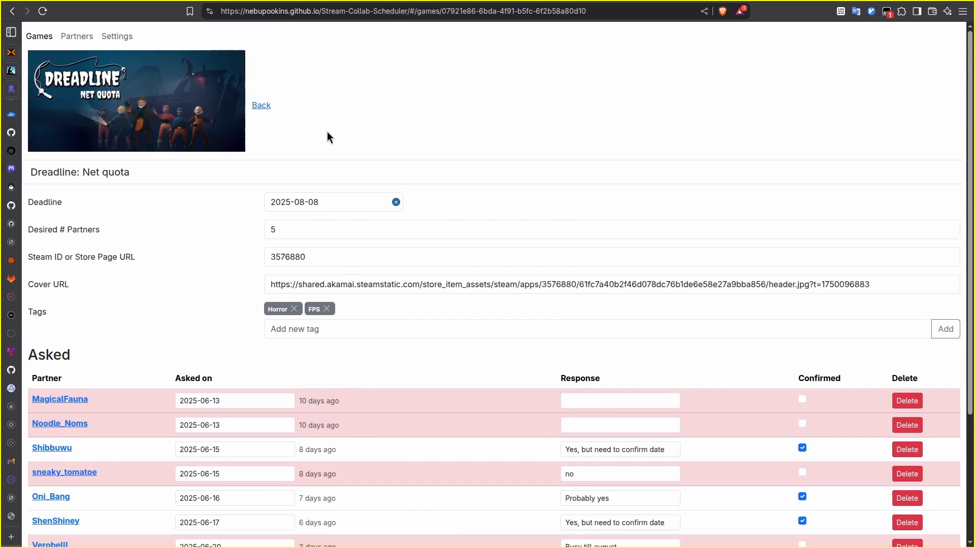
{"action": "scroll", "coordinate": [374, 281], "scroll_direction": "down", "scroll_amount": 3}
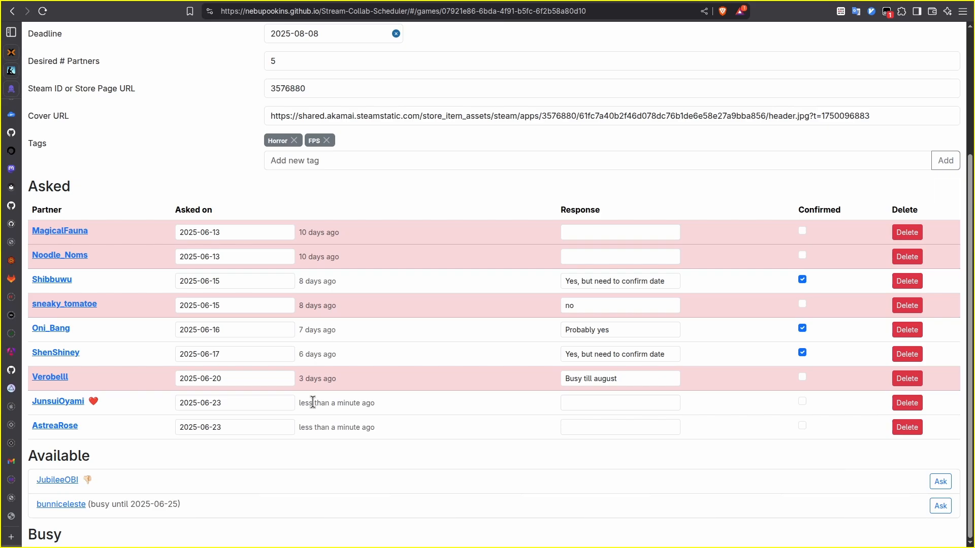
{"action": "left_click_drag", "start_coordinate": [311, 402], "coordinate": [360, 403]}
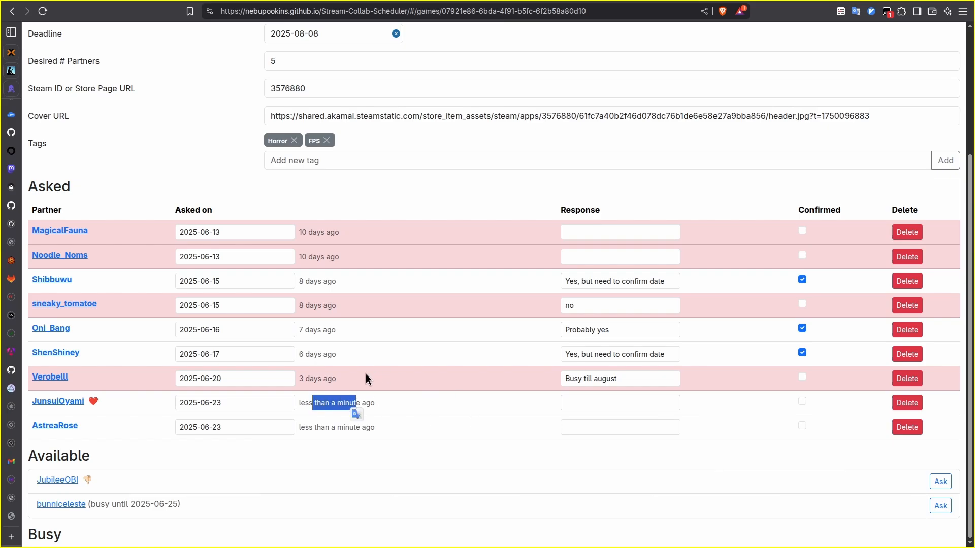
{"action": "left_click", "coordinate": [334, 381]}
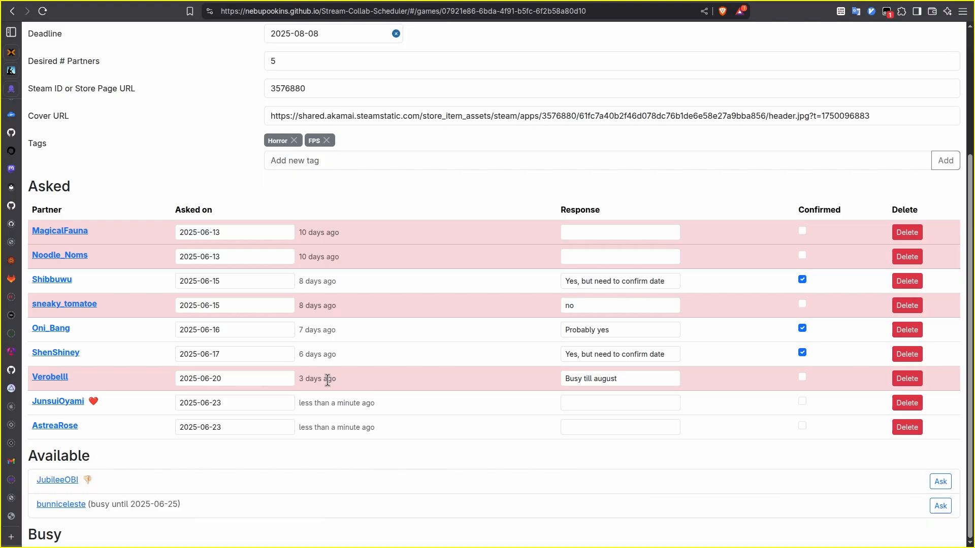
{"action": "left_click_drag", "start_coordinate": [327, 380], "coordinate": [401, 380]}
{"action": "left_click", "coordinate": [331, 382]}
{"action": "left_click_drag", "start_coordinate": [301, 379], "coordinate": [341, 385]}
{"action": "left_click", "coordinate": [328, 381]}
{"action": "scroll", "coordinate": [200, 102], "scroll_direction": "up", "scroll_amount": 3}
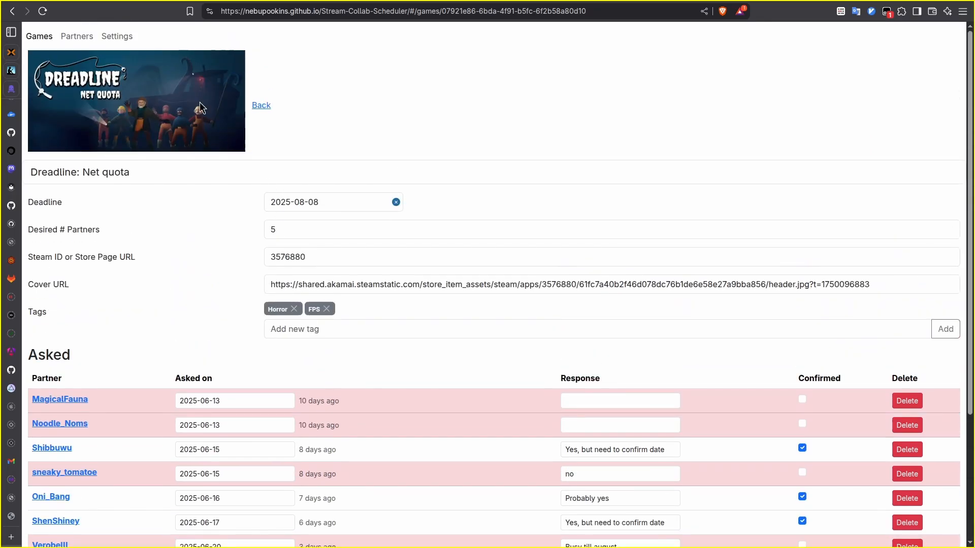
Step: Check the grey threshold in the settings and review the asked and available partners of Dreadline: Net quota
{"action": "left_click", "coordinate": [122, 37]}
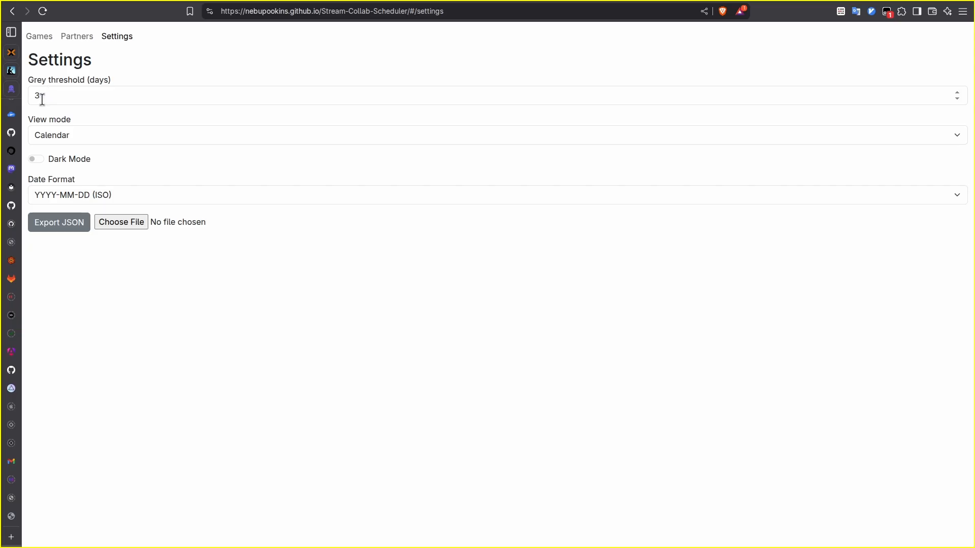
{"action": "left_click", "coordinate": [79, 41]}
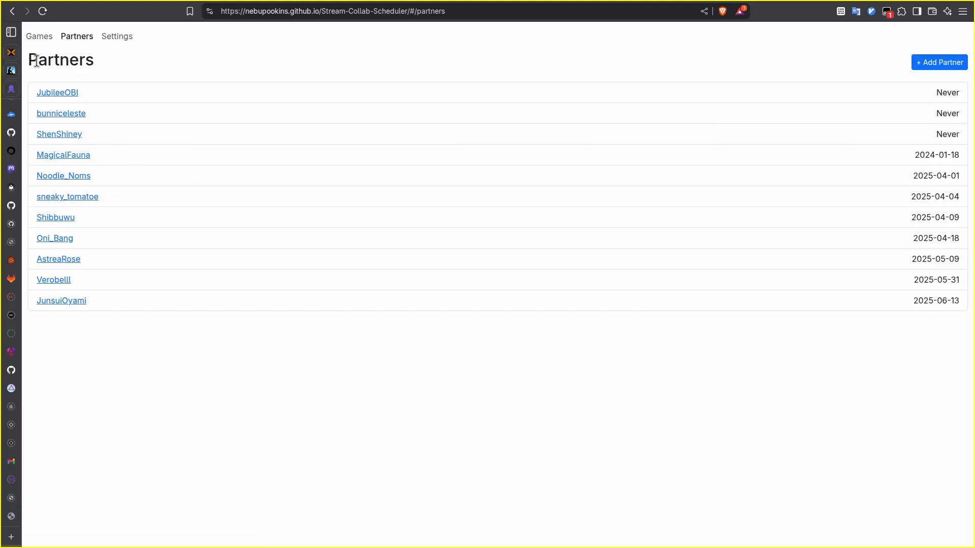
{"action": "left_click", "coordinate": [47, 42]}
{"action": "left_click", "coordinate": [111, 99]}
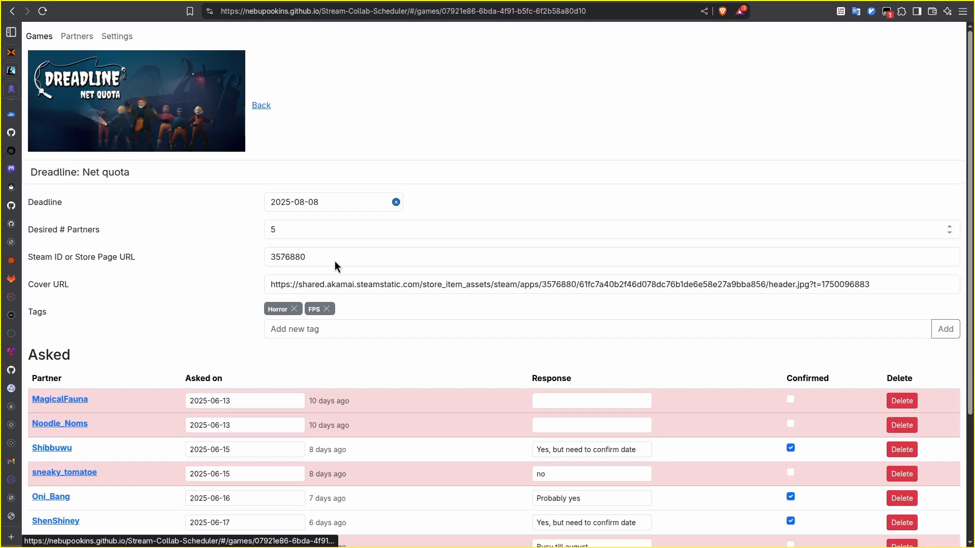
{"action": "scroll", "coordinate": [375, 290], "scroll_direction": "down", "scroll_amount": 3}
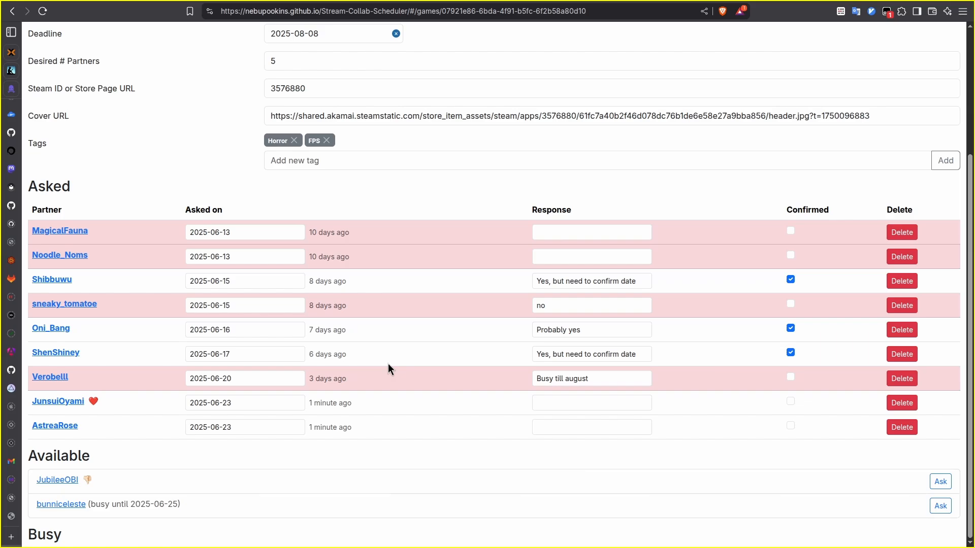
{"action": "scroll", "coordinate": [392, 370], "scroll_direction": "up", "scroll_amount": 5}
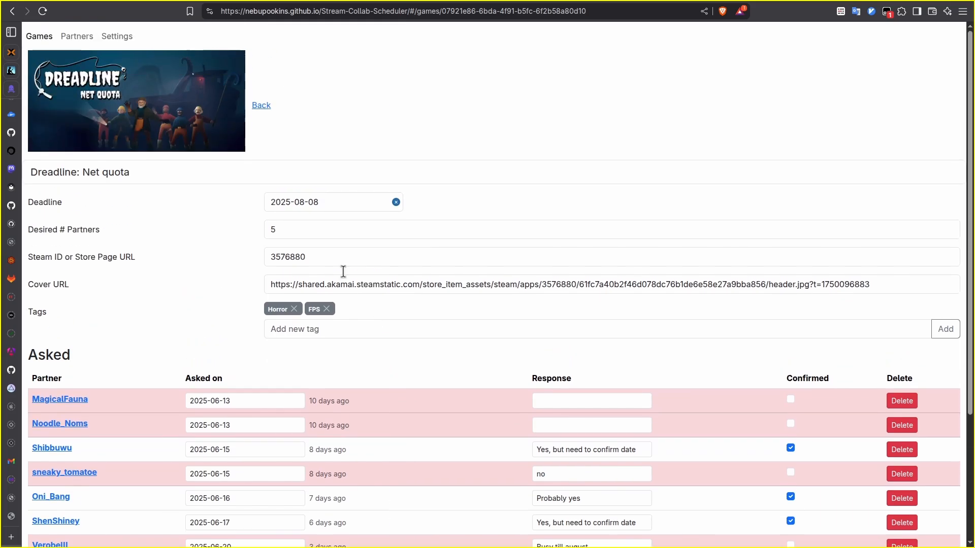
Step: Review the games list with its planned collabs, and examine the dates shown for the partners, highlighting the fourth partner's date
{"action": "left_click", "coordinate": [49, 38]}
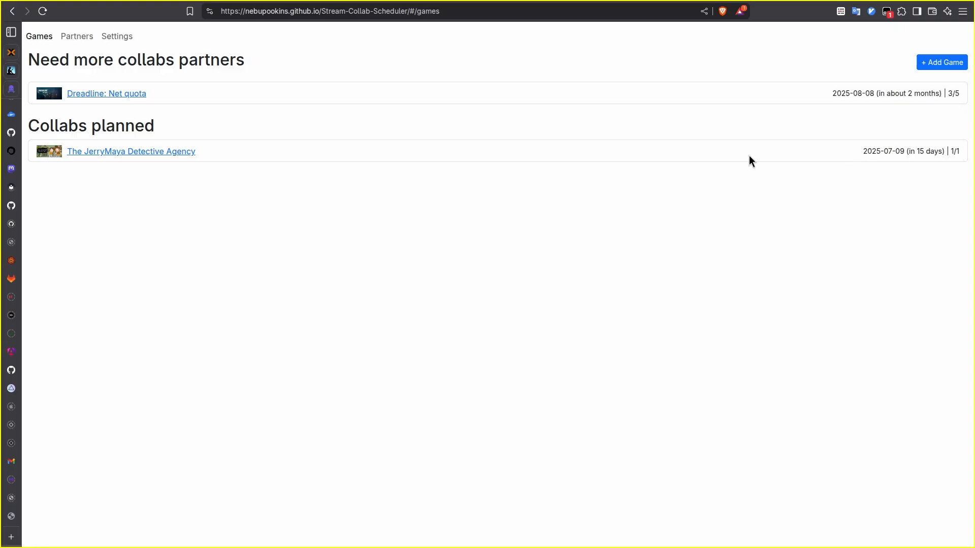
{"action": "left_click", "coordinate": [77, 37]}
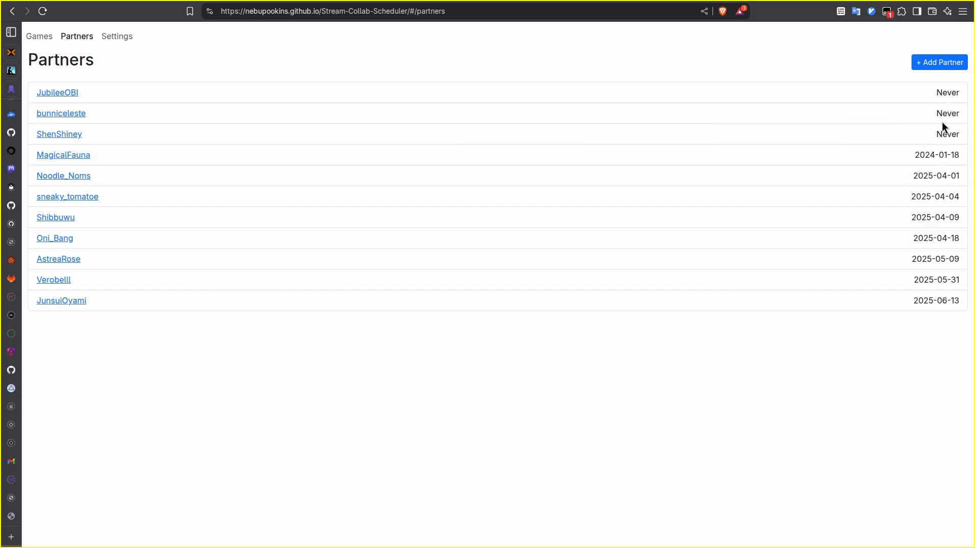
{"action": "left_click_drag", "start_coordinate": [906, 153], "coordinate": [960, 156]}
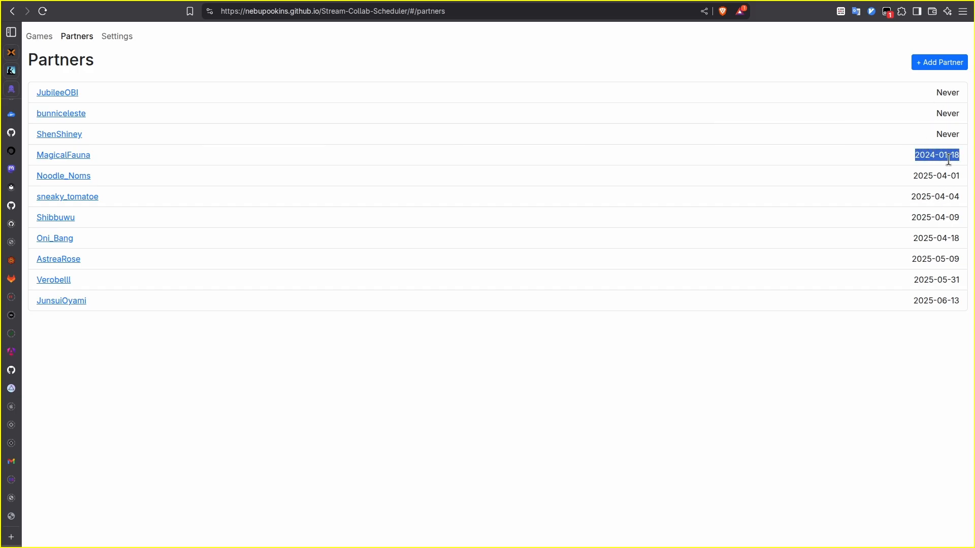